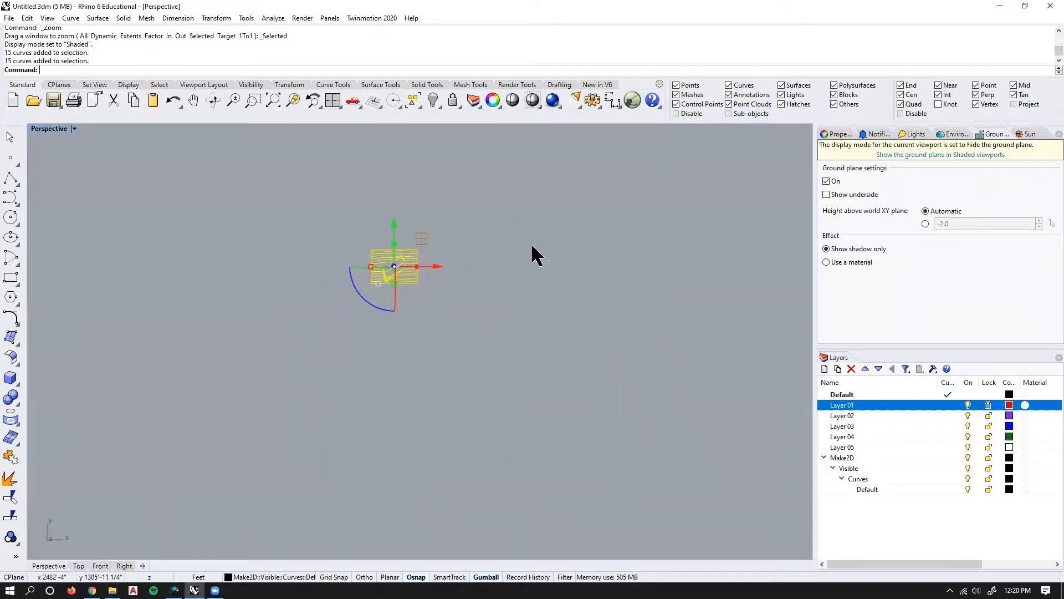
# Zoom to the selected contour curves and site boundary and examine them in perspective.
pyautogui.moveTo(533, 255); pyautogui.dragTo(587, 182, button='right')
pyautogui.scroll(-3, 598, 198)
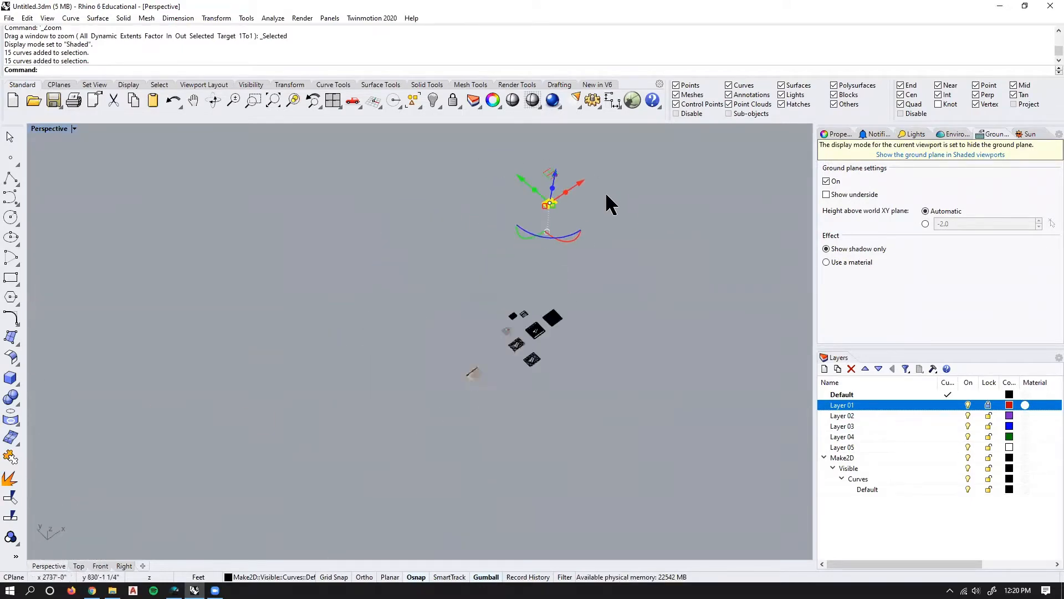
pyautogui.press('Return')
pyautogui.moveTo(504, 308); pyautogui.dragTo(420, 321, button='right')
pyautogui.scroll(-5, 506, 260)
pyautogui.scroll(4, 510, 264)
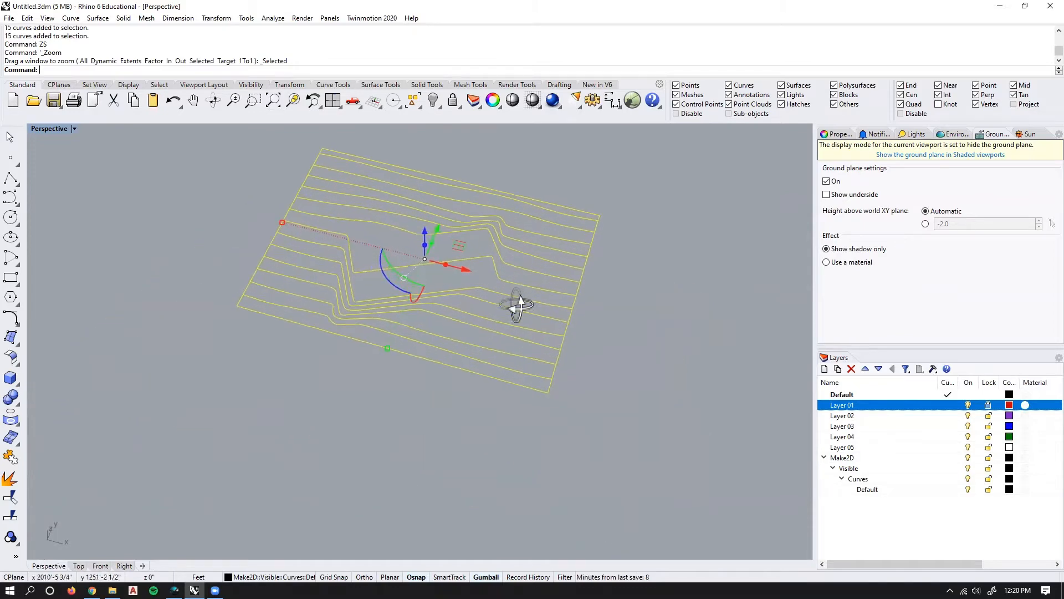
pyautogui.scroll(-3, 518, 266)
pyautogui.scroll(4, 524, 269)
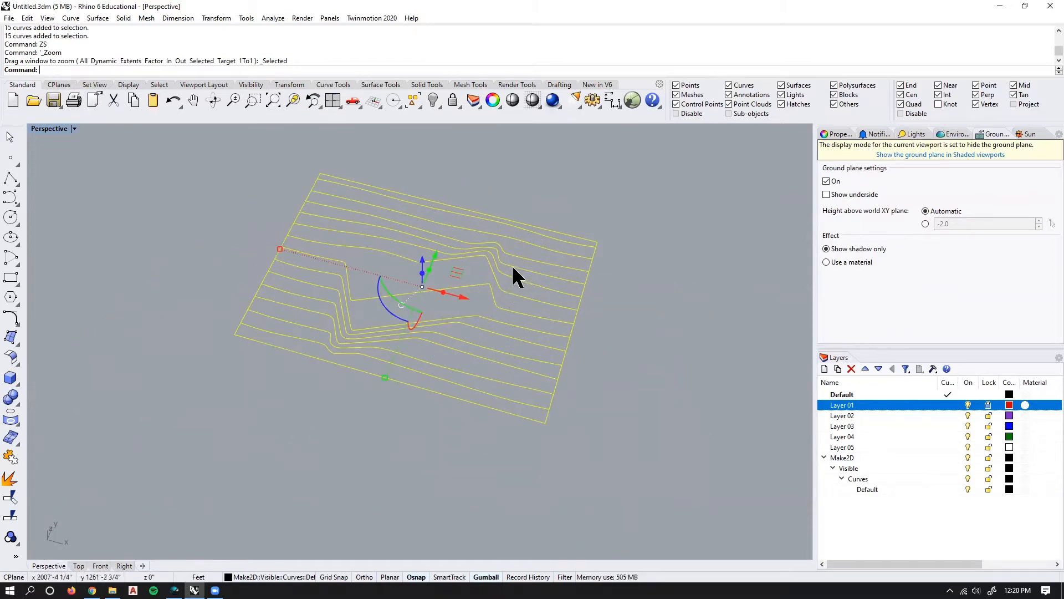
pyautogui.scroll(2, 526, 244)
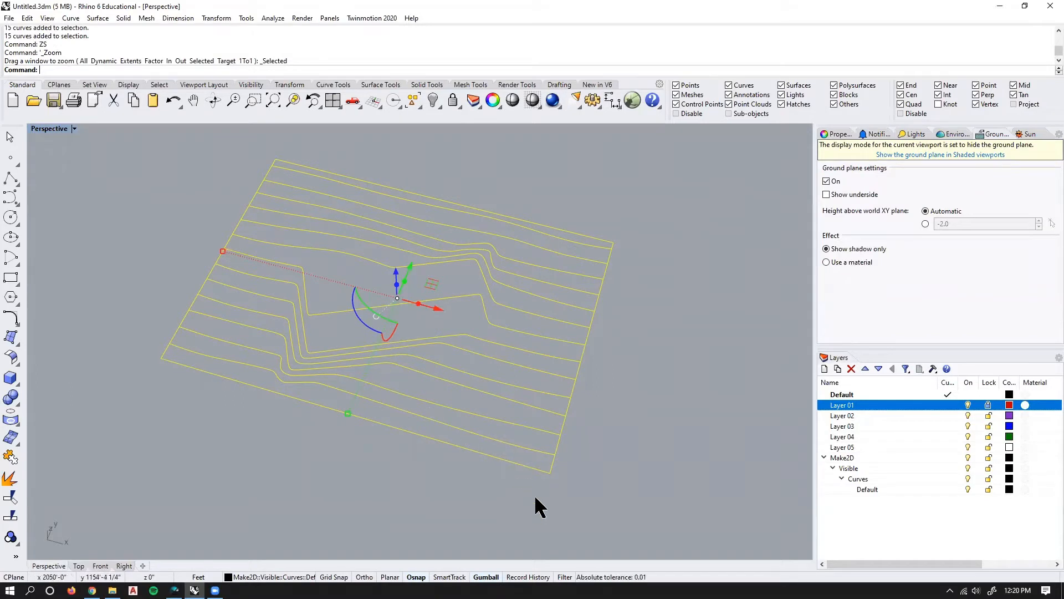
# Remove the site boundary and the first contour from the selection, and raise the remaining contours 1'.
pyautogui.keyDown('ctrl'); pyautogui.moveTo(483, 440); pyautogui.dragTo(484, 440); pyautogui.keyUp('ctrl')
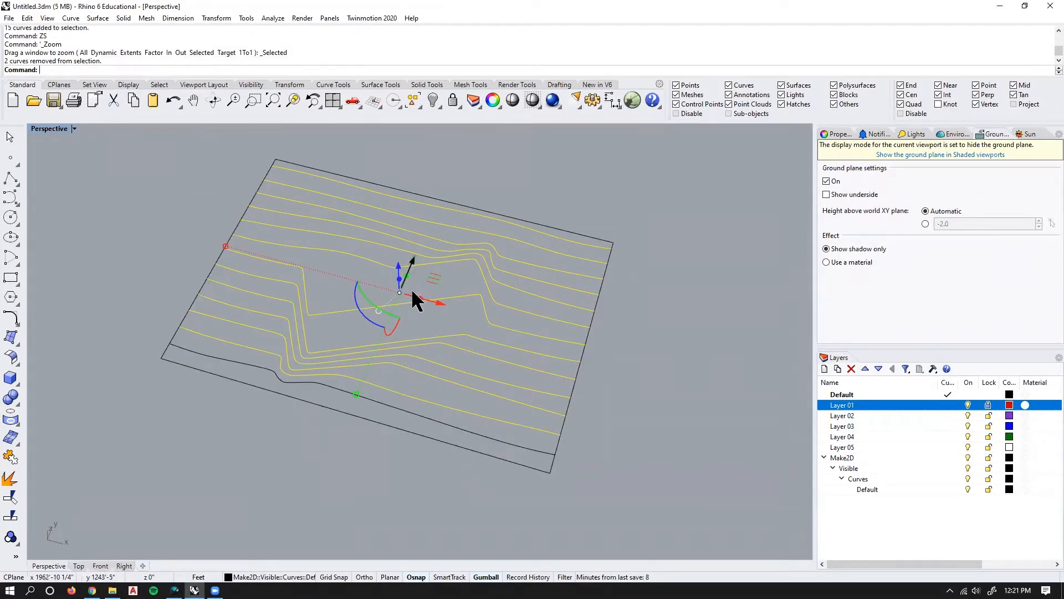
pyautogui.moveTo(413, 291); pyautogui.dragTo(409, 218, button='right')
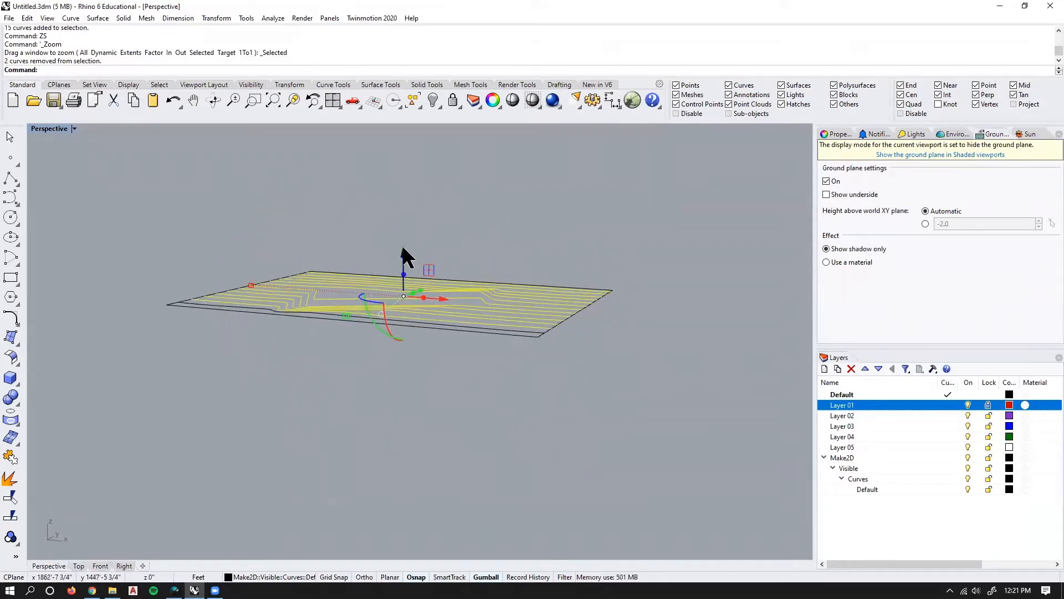
pyautogui.click(403, 251)
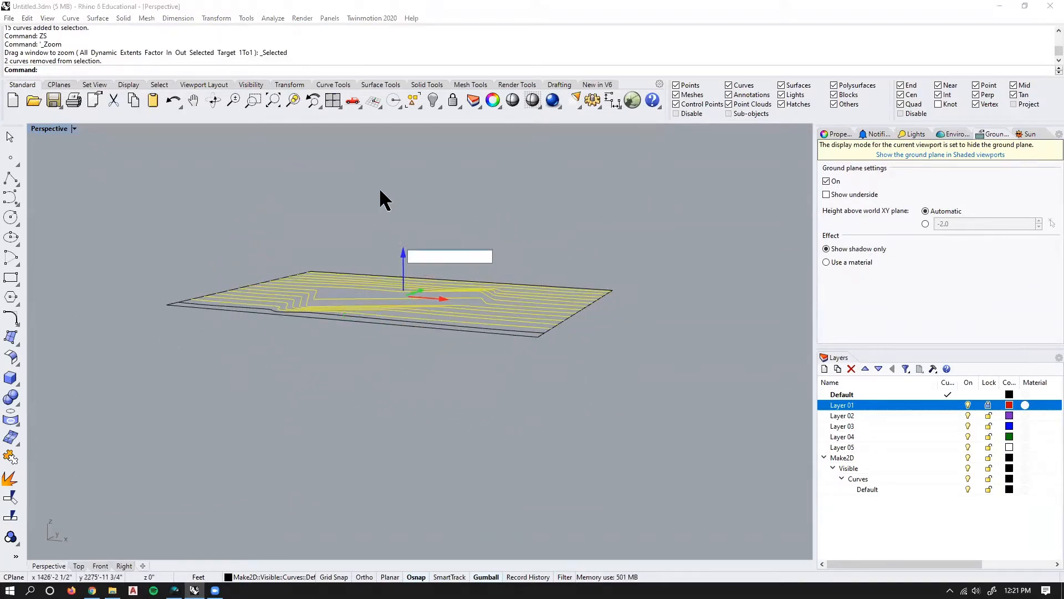
pyautogui.write('1')
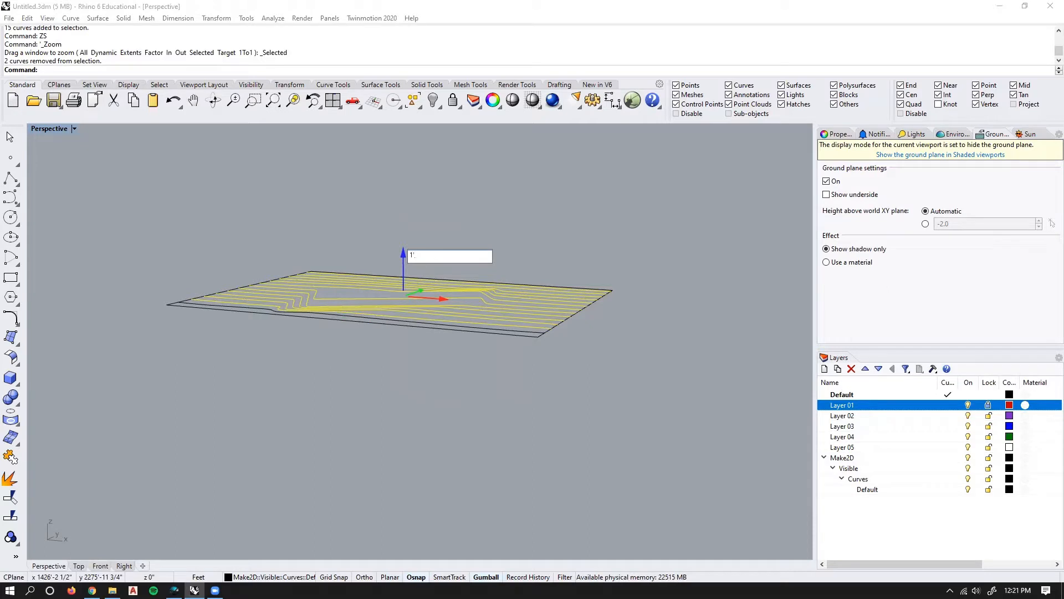
pyautogui.press('Return')
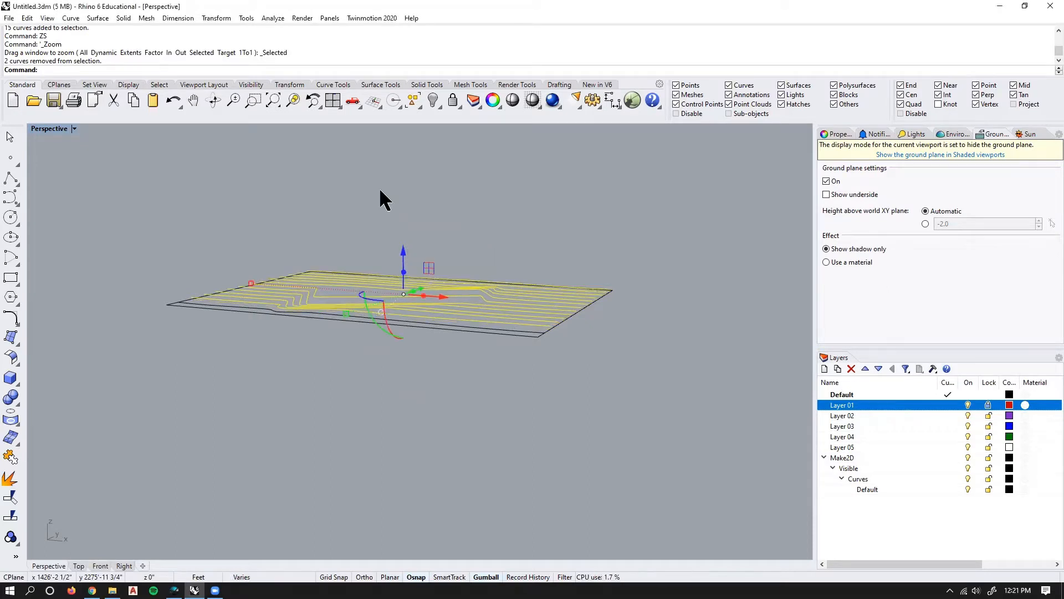
# Remove the next two contours from the selection one at a time, raising the contours still selected another 1' after each.
pyautogui.moveTo(459, 209); pyautogui.dragTo(446, 235, button='right')
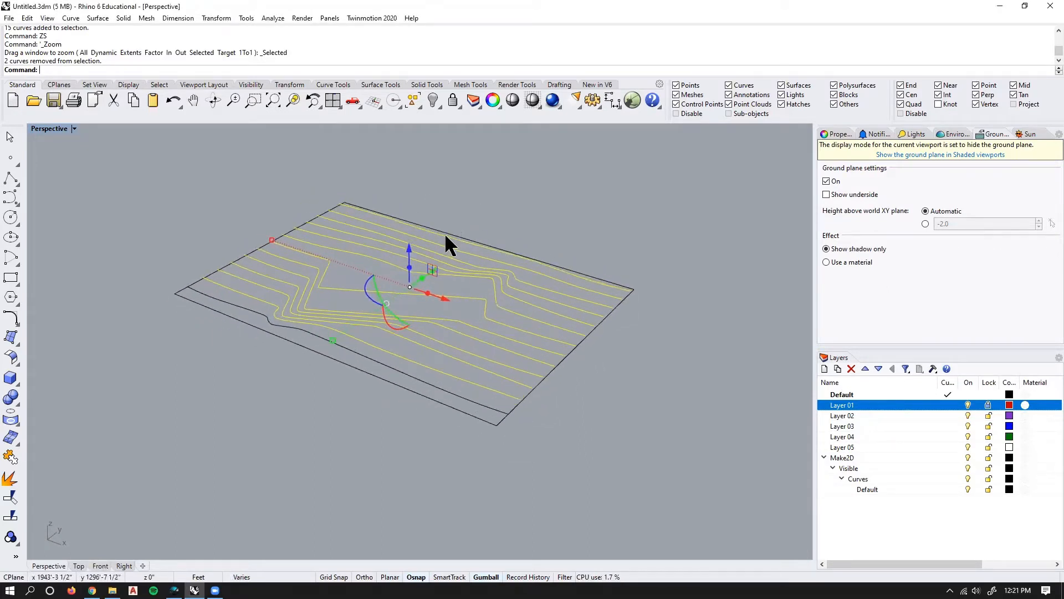
pyautogui.keyDown('ctrl'); pyautogui.click(416, 363); pyautogui.keyUp('ctrl')
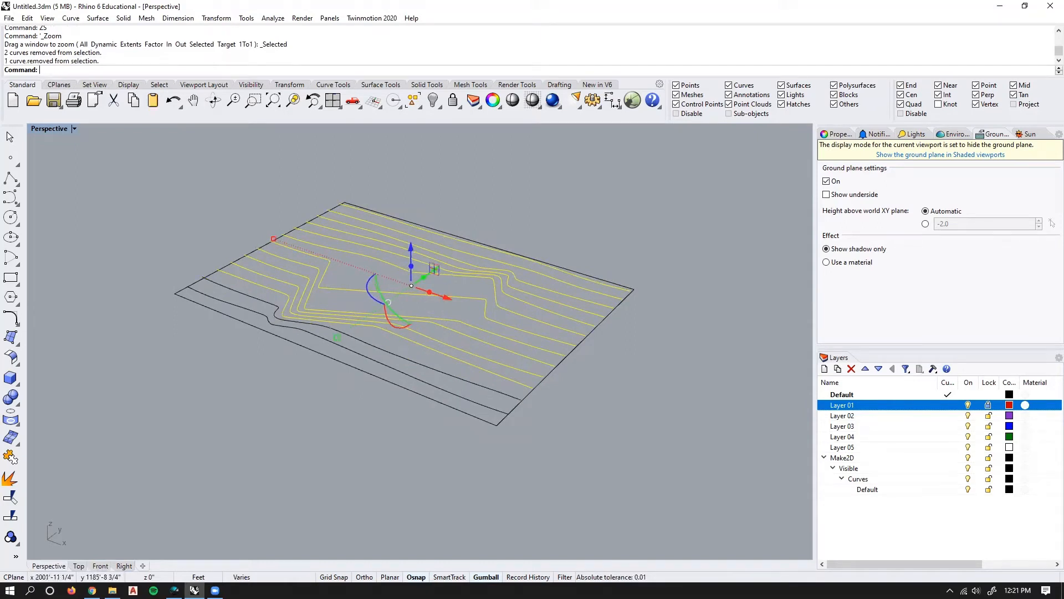
pyautogui.click(411, 248)
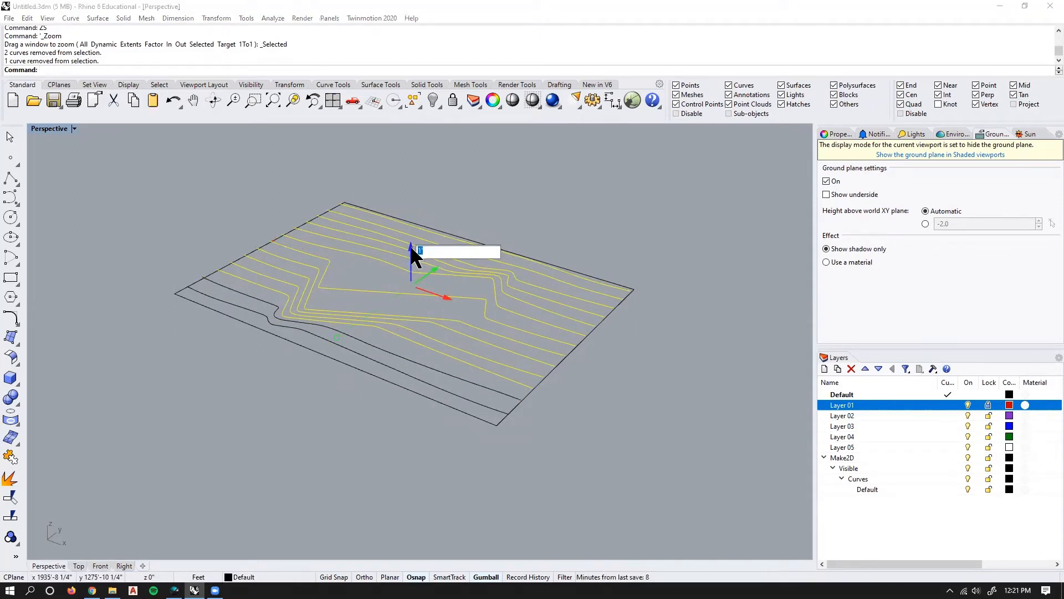
pyautogui.press('Return')
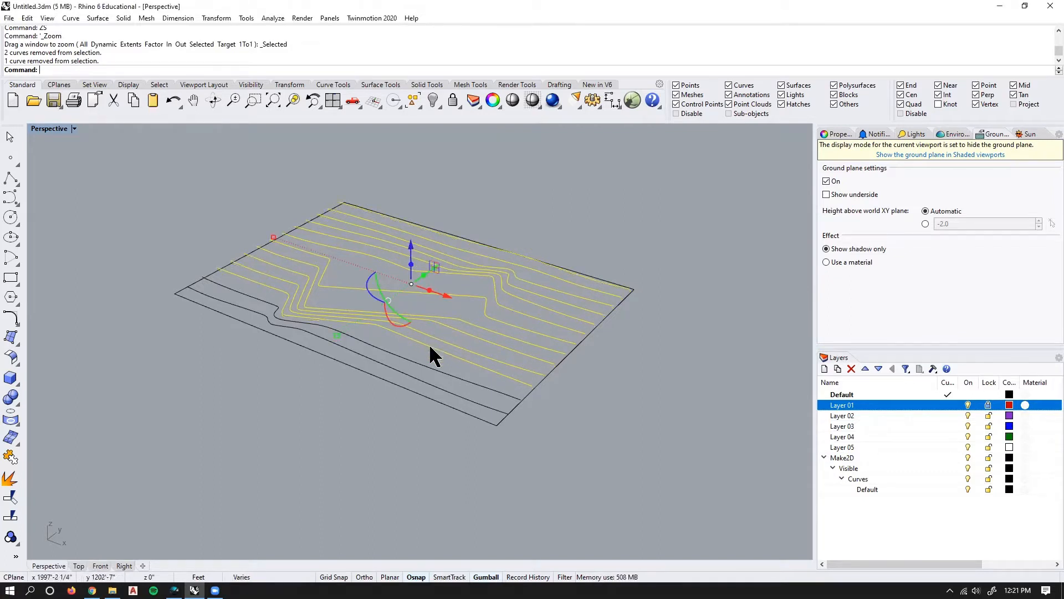
pyautogui.keyDown('ctrl'); pyautogui.click(430, 350); pyautogui.keyUp('ctrl')
pyautogui.click(413, 245)
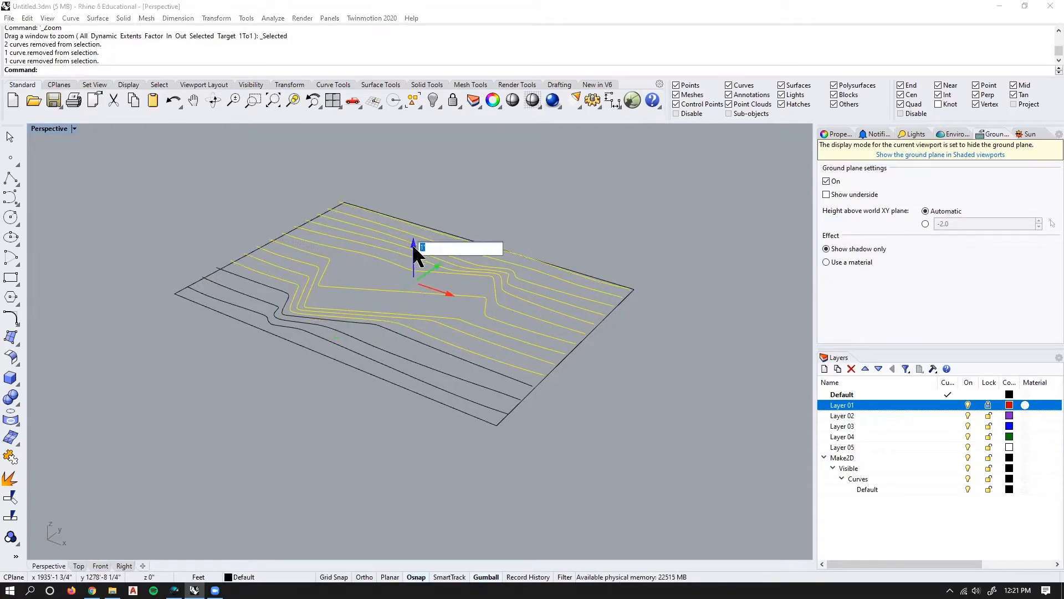
pyautogui.press('Return')
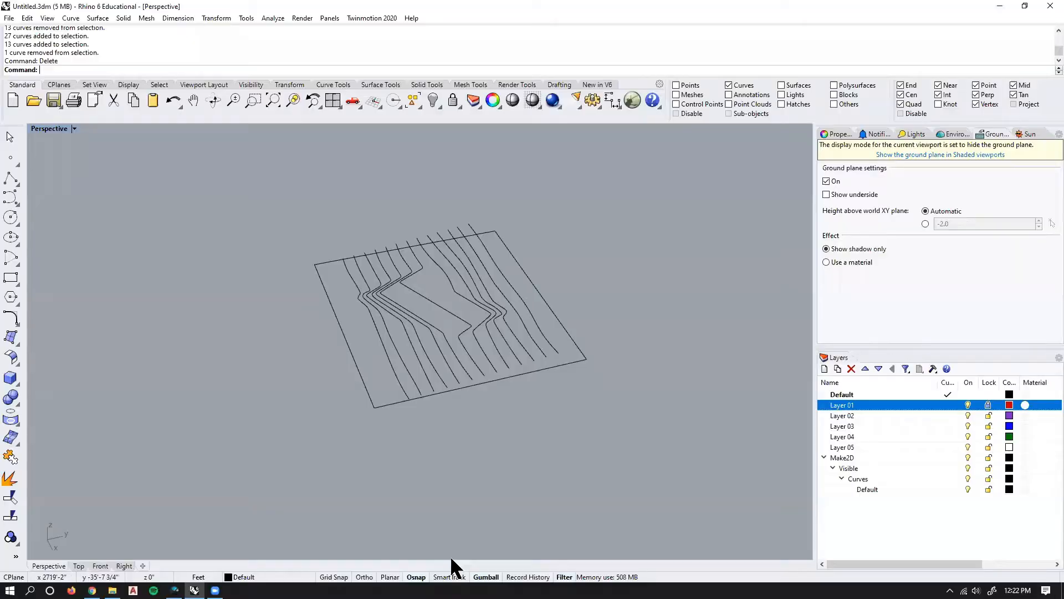
# Copy the site boundary rectangle 1' straight up.
pyautogui.moveTo(450, 556); pyautogui.dragTo(477, 263, button='right')
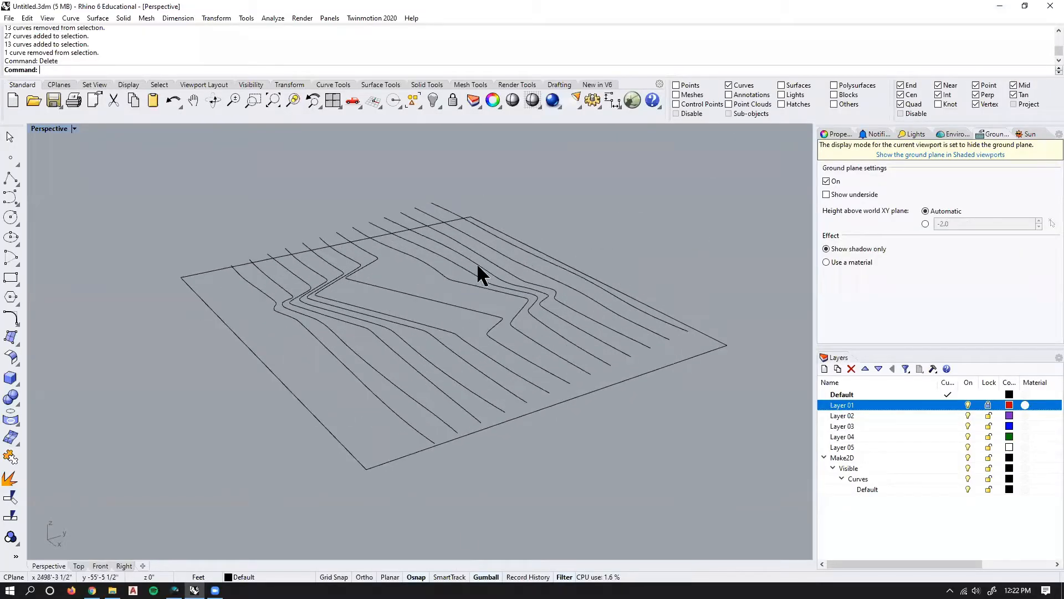
pyautogui.moveTo(469, 307); pyautogui.dragTo(501, 327, button='right')
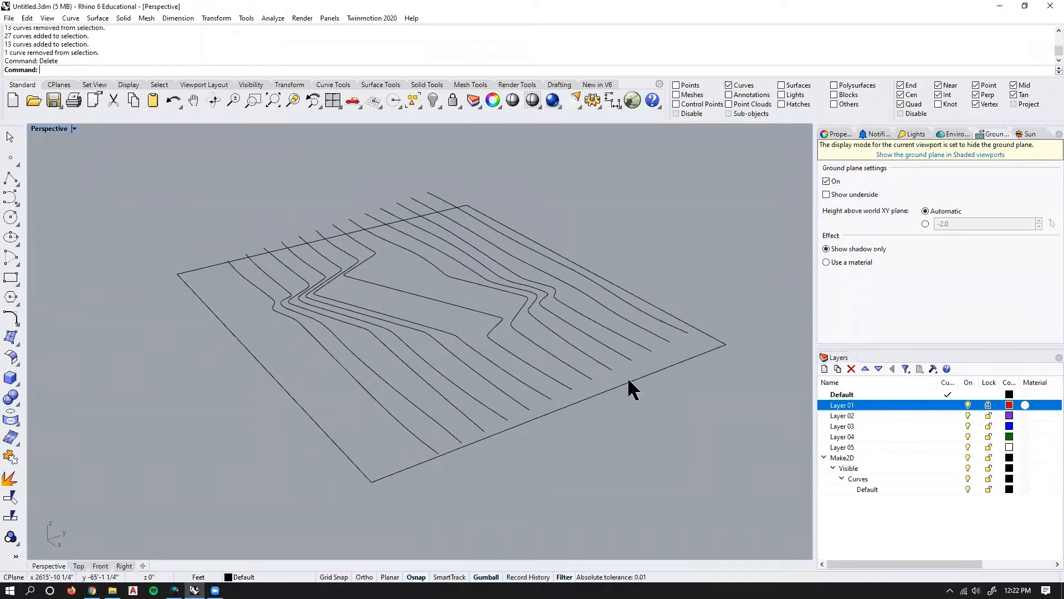
pyautogui.moveTo(351, 218); pyautogui.dragTo(634, 278, button='right')
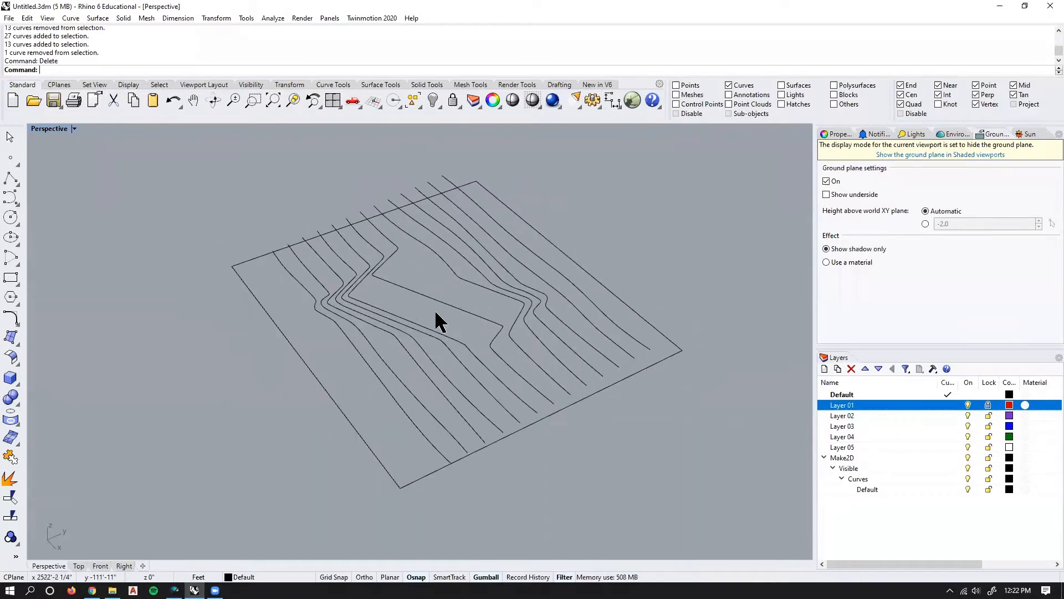
pyautogui.click(563, 408)
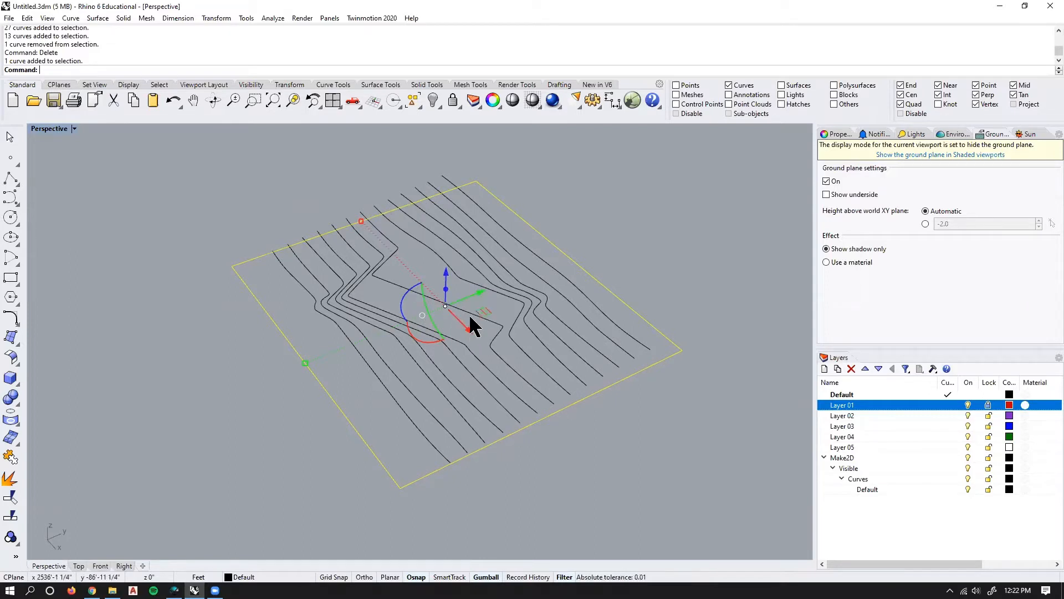
pyautogui.click(446, 272)
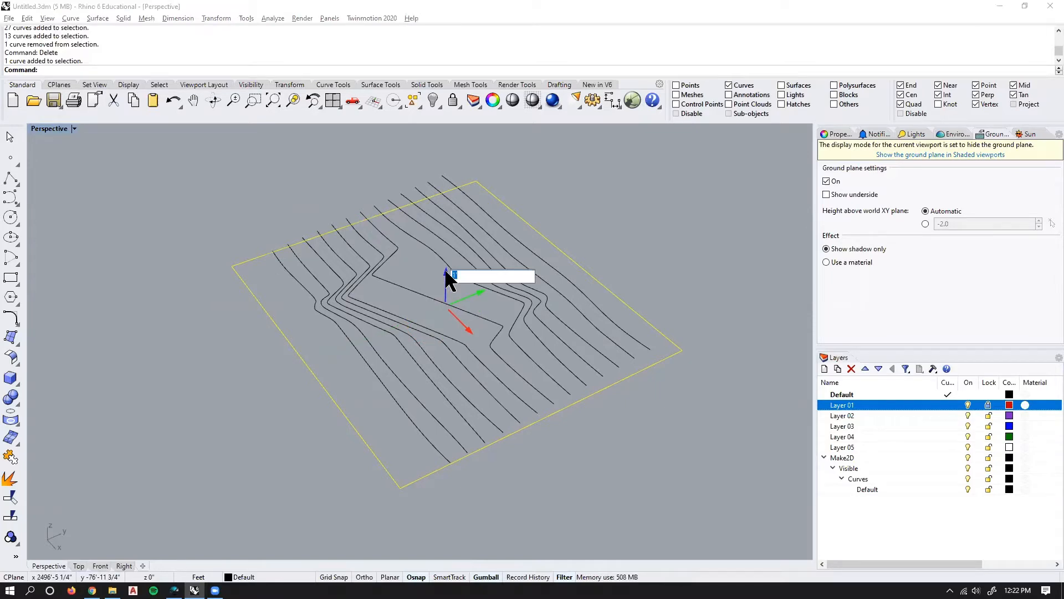
pyautogui.press('Escape')
pyautogui.moveTo(488, 340); pyautogui.dragTo(497, 315, button='right')
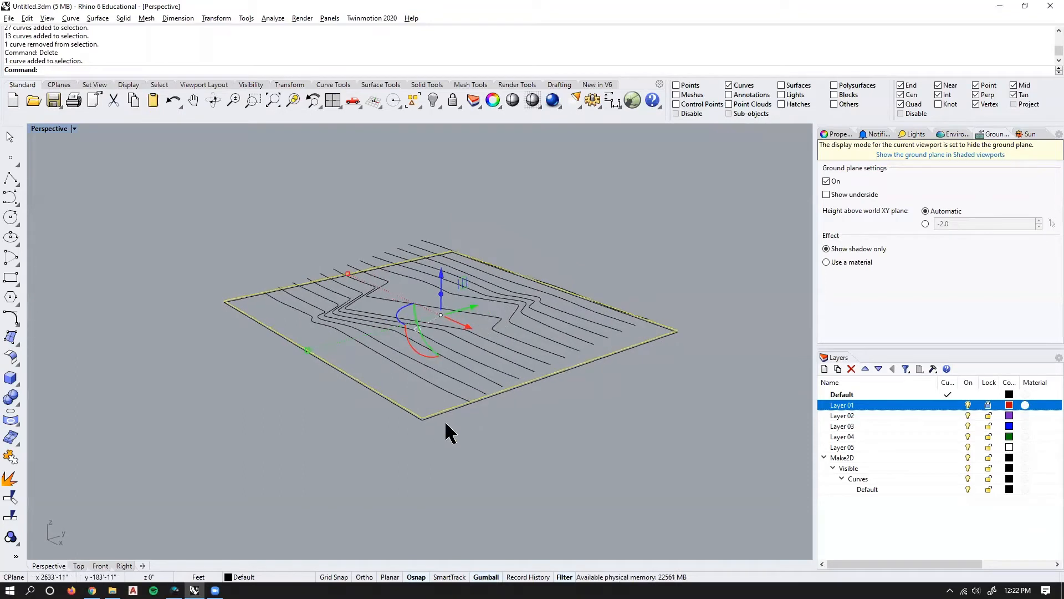
pyautogui.scroll(2, 449, 385)
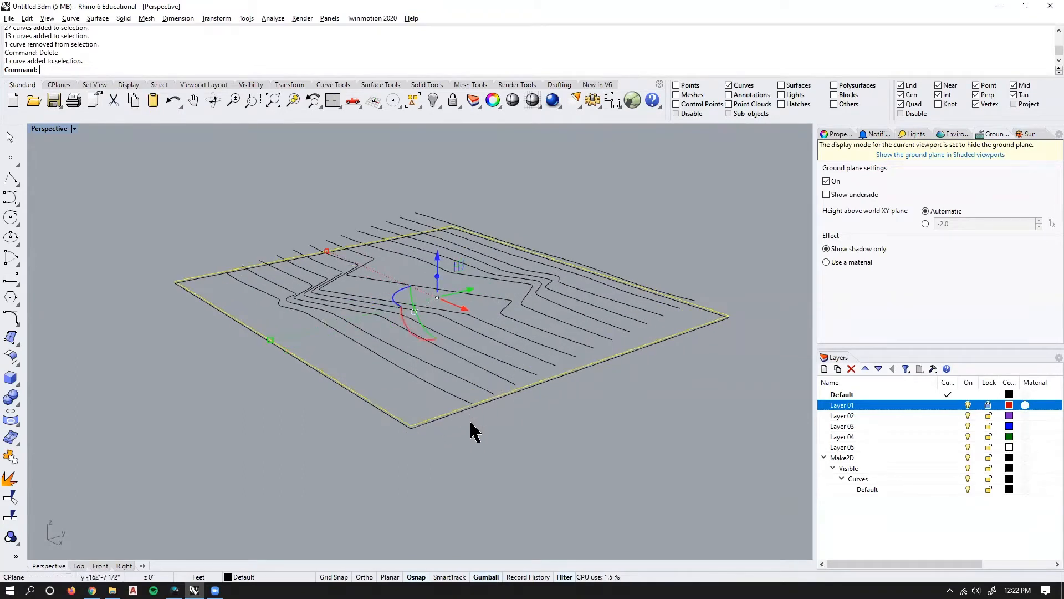
pyautogui.keyDown('alt'); pyautogui.click(437, 260); pyautogui.keyUp('alt')
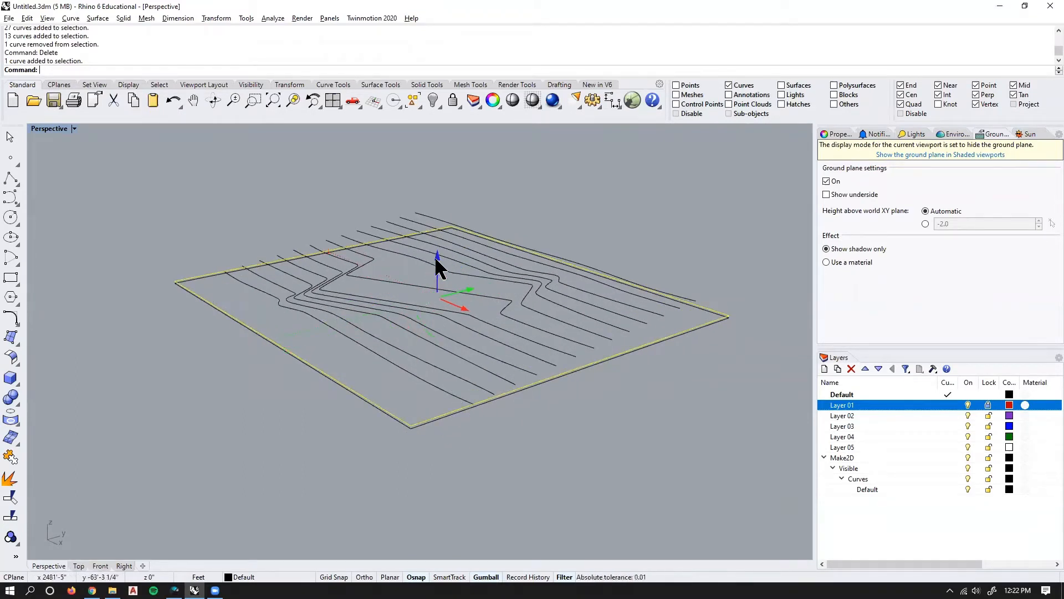
pyautogui.write('1')
pyautogui.press('Return')
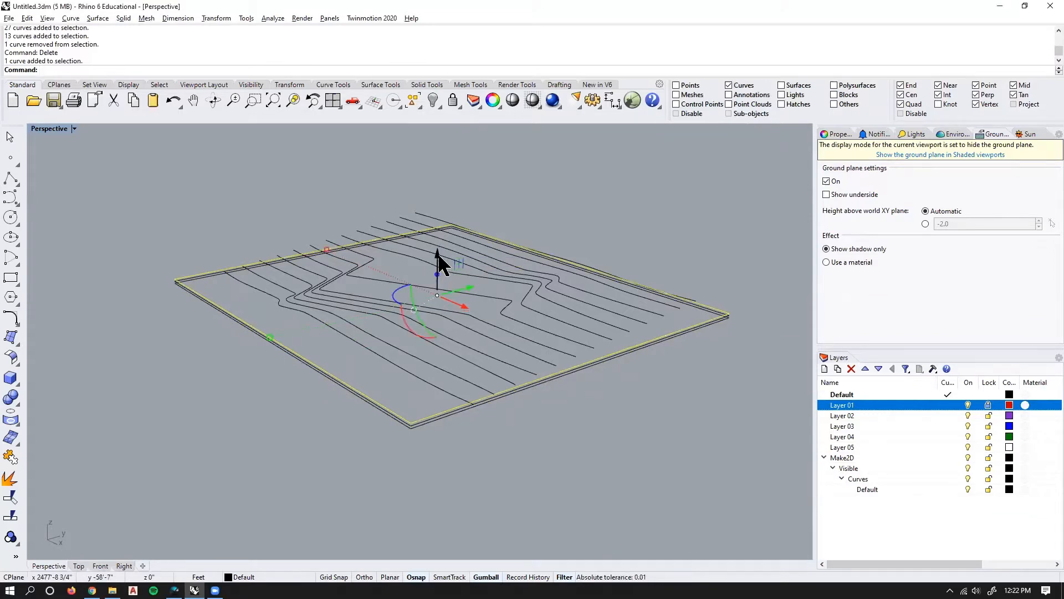
# Make another copy of the raised boundary rectangle 1' above it.
pyautogui.click(438, 255)
pyautogui.press('Return')
pyautogui.scroll(3, 513, 380)
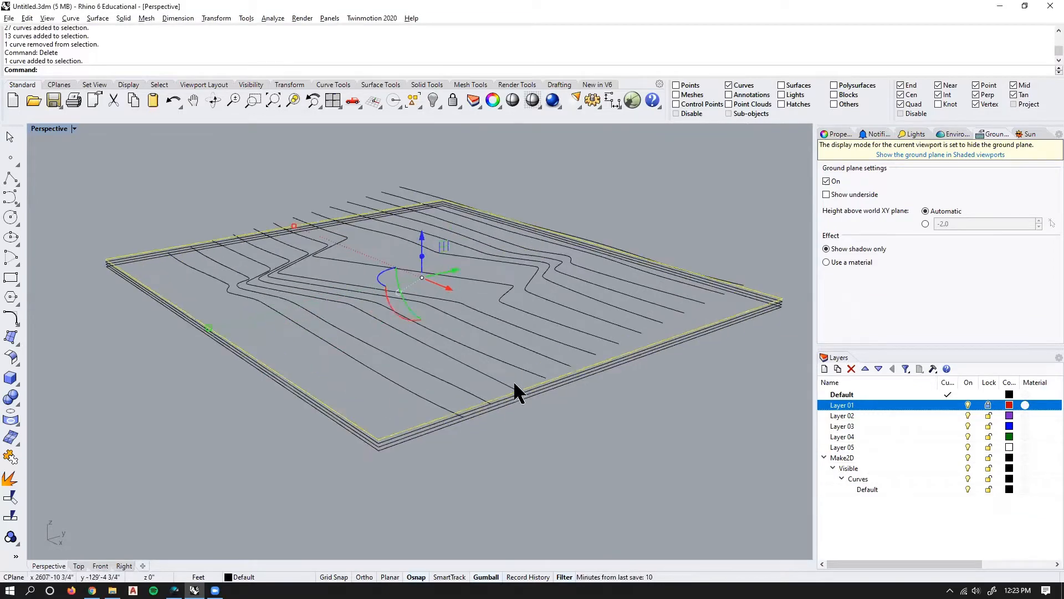
pyautogui.moveTo(514, 380); pyautogui.dragTo(538, 416, button='right')
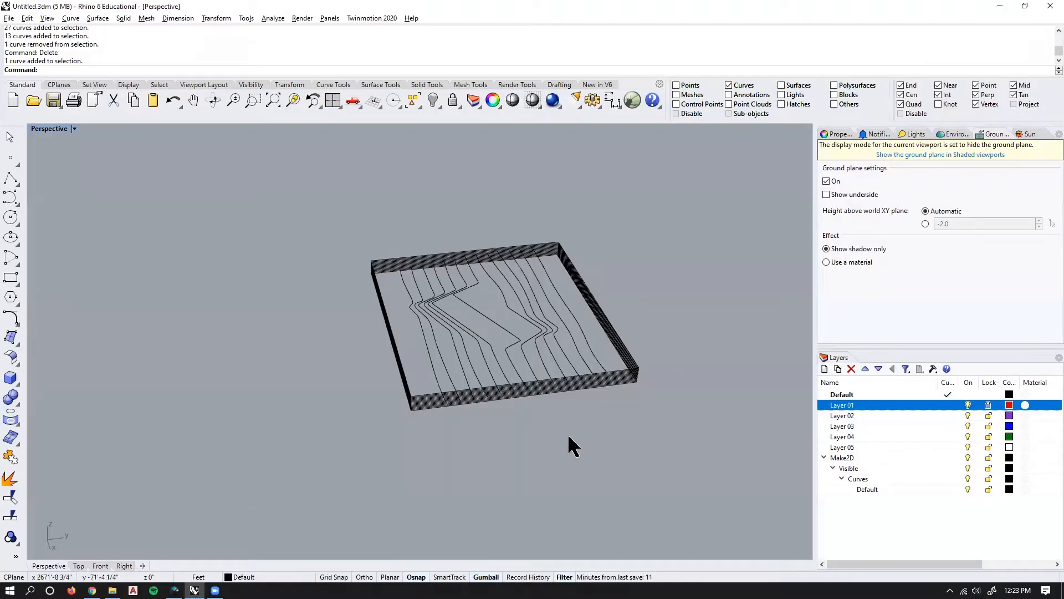
pyautogui.moveTo(569, 438); pyautogui.dragTo(496, 295, button='right')
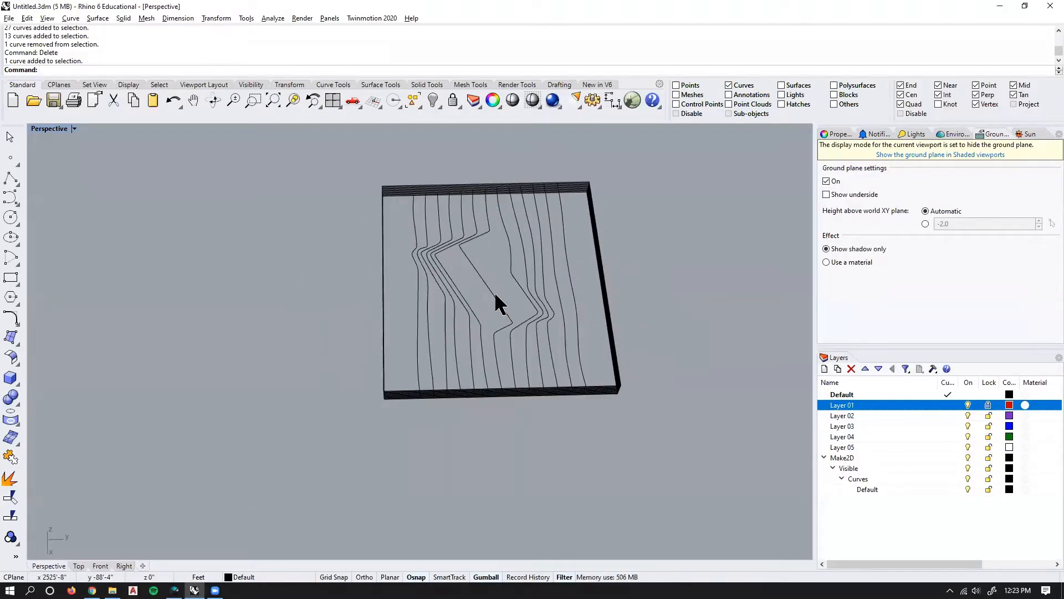
pyautogui.write('trim')
pyautogui.press('Return')
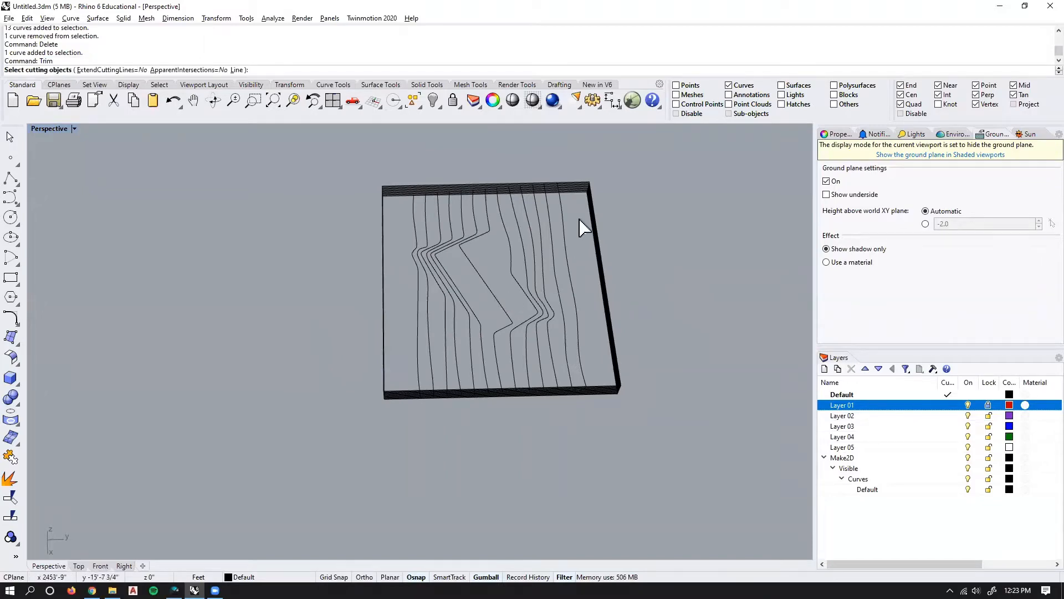
pyautogui.click(408, 373)
pyautogui.moveTo(409, 373); pyautogui.dragTo(523, 309, button='right')
pyautogui.scroll(2, 521, 212)
pyautogui.scroll(-3, 518, 225)
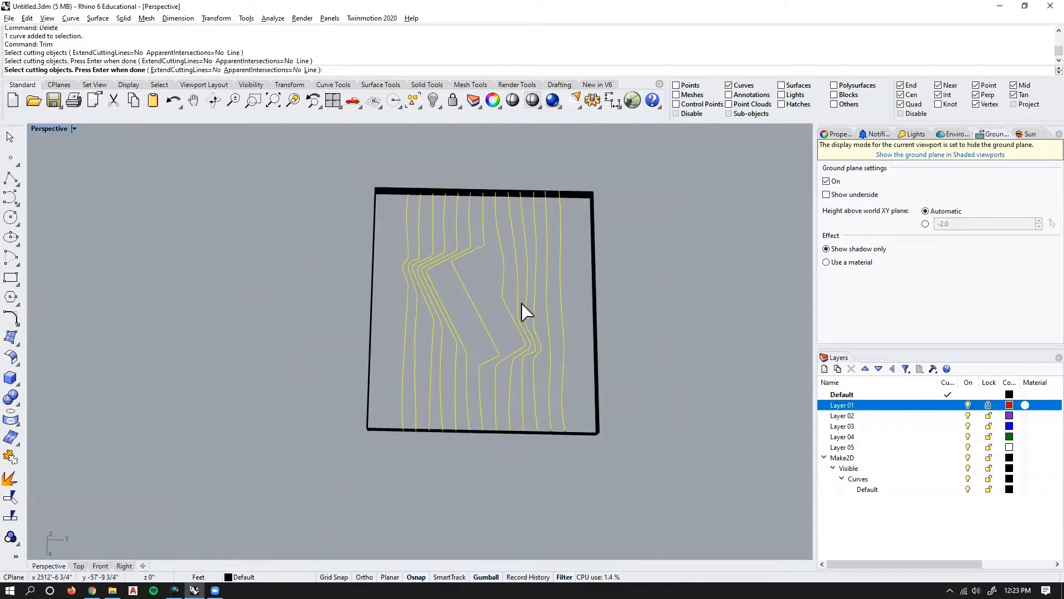
pyautogui.press('Escape')
# Select all the contour segments inside the boundary and join them into continuous curves.
pyautogui.moveTo(330, 138); pyautogui.dragTo(581, 464)
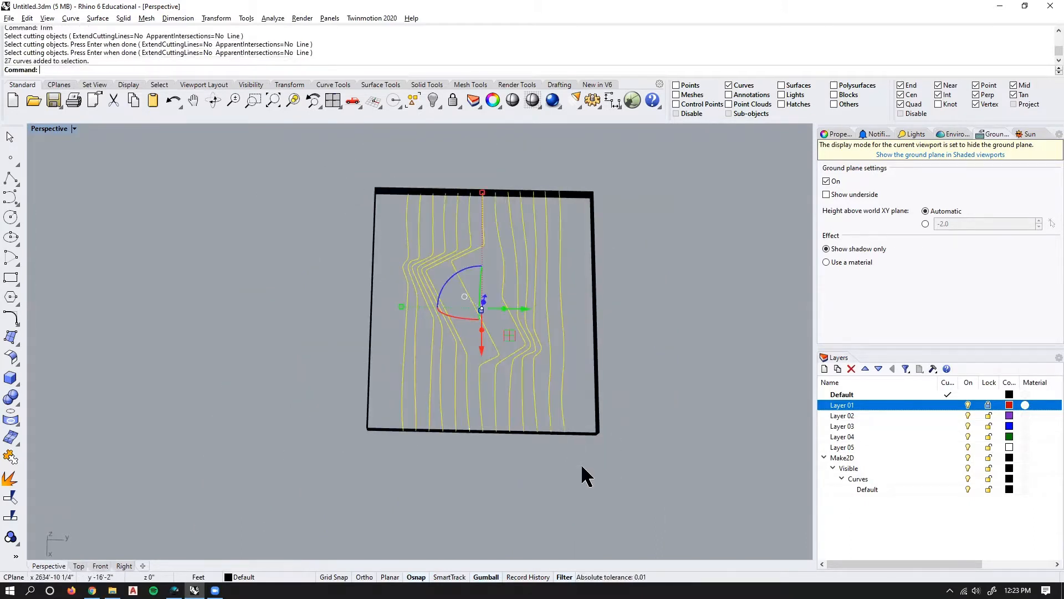
pyautogui.write('Join')
pyautogui.press('Return')
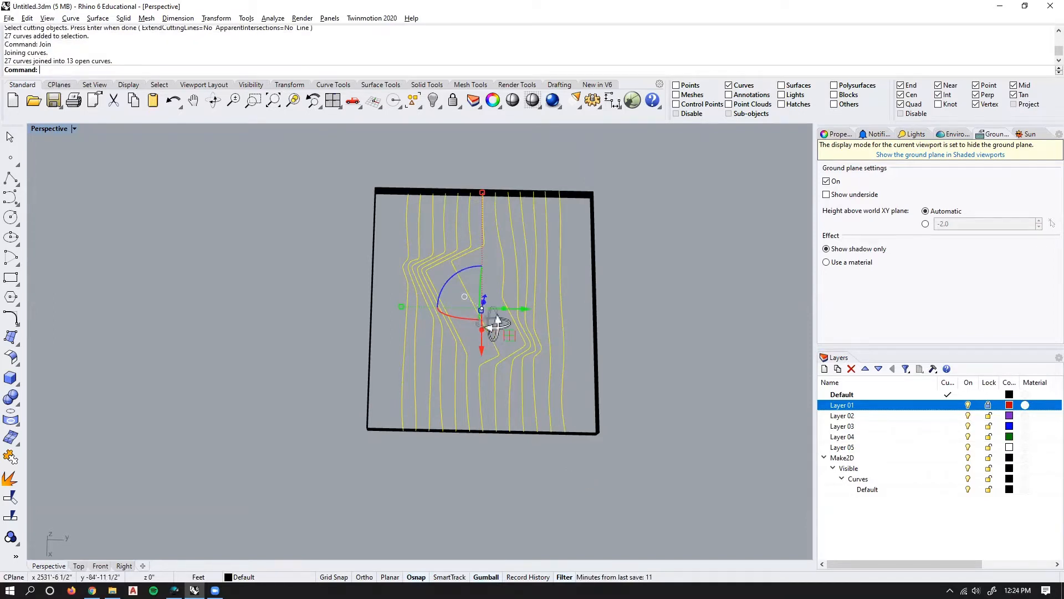
# Trim away the low-side portions of the stacked boundary rectangles, using the joined contours as cutting objects.
pyautogui.moveTo(490, 324); pyautogui.dragTo(501, 314, button='right')
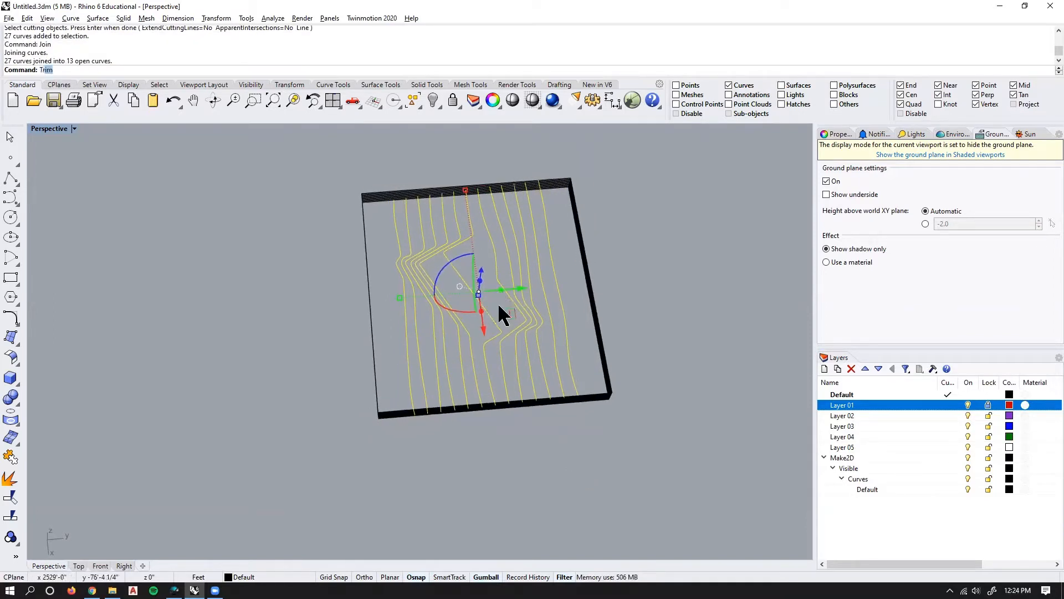
pyautogui.write('T')
pyautogui.press('Return')
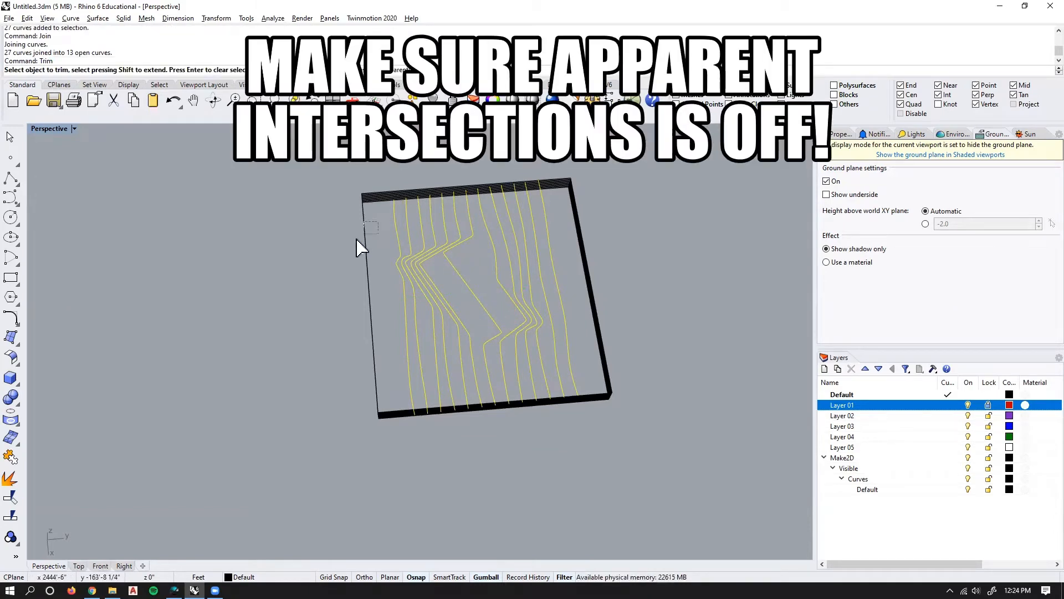
pyautogui.moveTo(357, 240); pyautogui.dragTo(326, 261)
pyautogui.moveTo(521, 317); pyautogui.dragTo(546, 270, button='right')
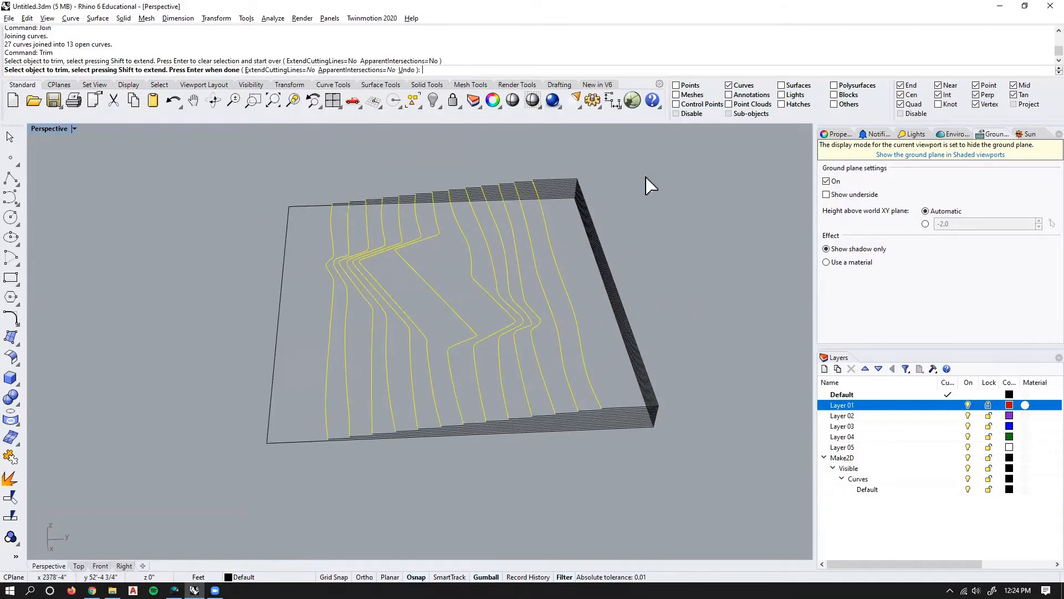
pyautogui.moveTo(646, 178); pyautogui.dragTo(227, 477)
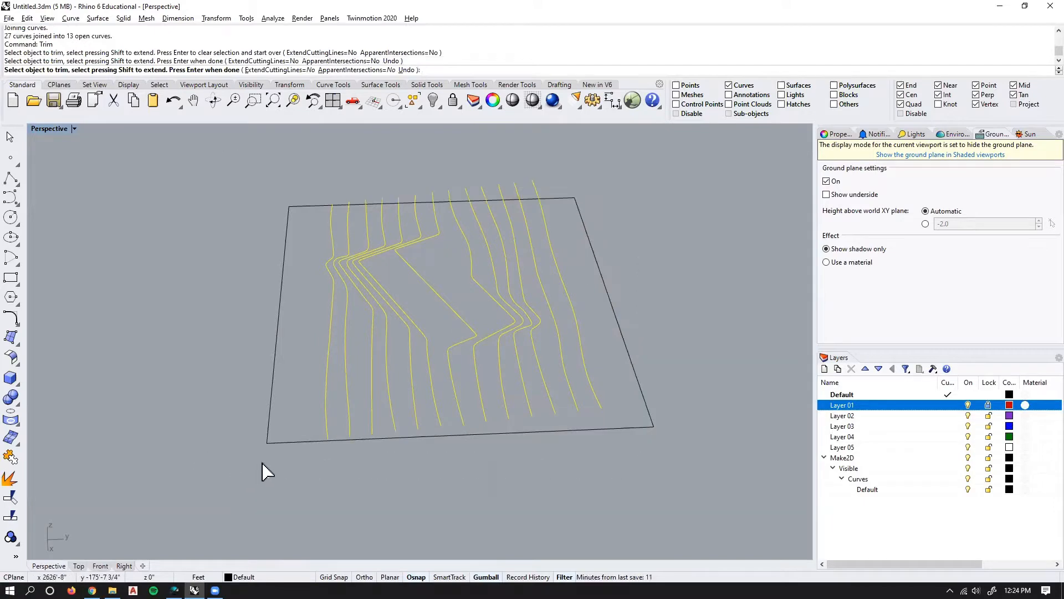
pyautogui.hotkey('ctrl', 'z')
pyautogui.press('Return')
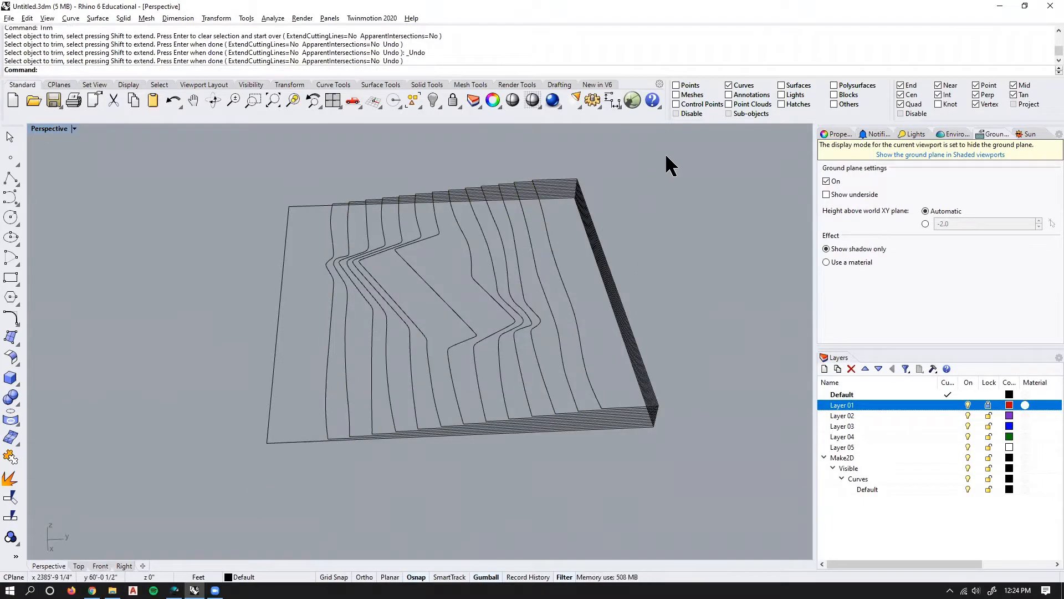
# Join all the contours and trimmed boundary pieces into closed outlines.
pyautogui.moveTo(183, 455); pyautogui.dragTo(197, 465)
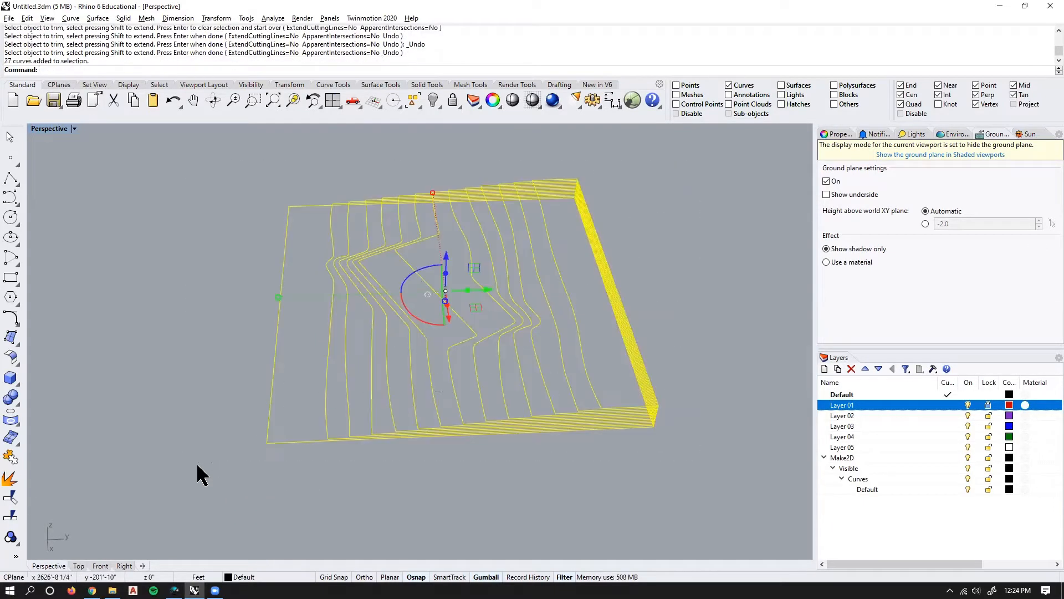
pyautogui.write('join')
pyautogui.press('Return')
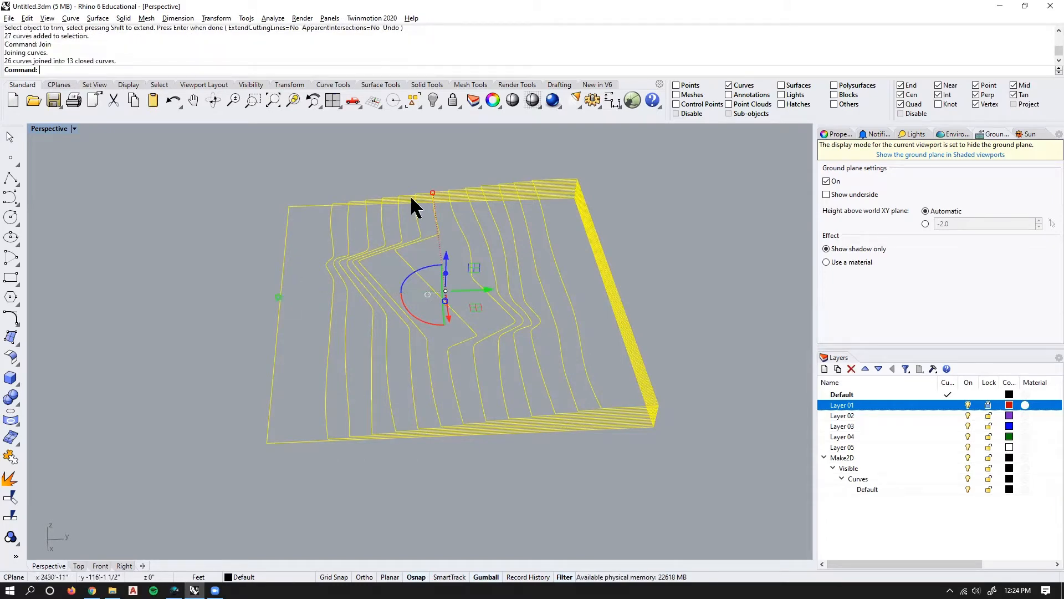
# Inspect the joined contour outlines by selecting several of them one at a time.
pyautogui.scroll(2, 410, 195)
pyautogui.press('Escape')
pyautogui.click(506, 215)
pyautogui.click(497, 236)
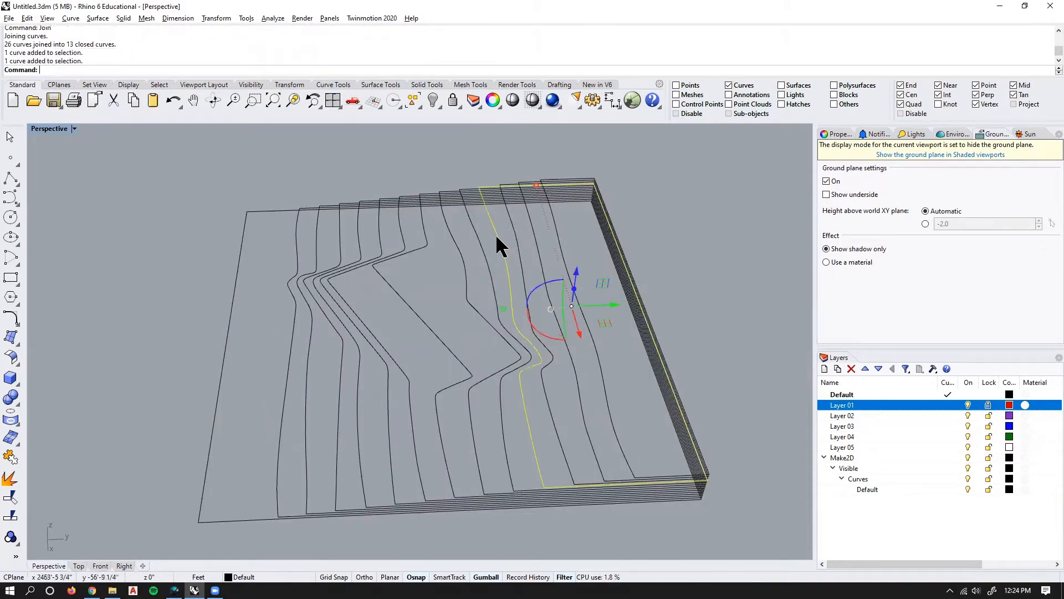
pyautogui.click(490, 266)
pyautogui.press('Escape')
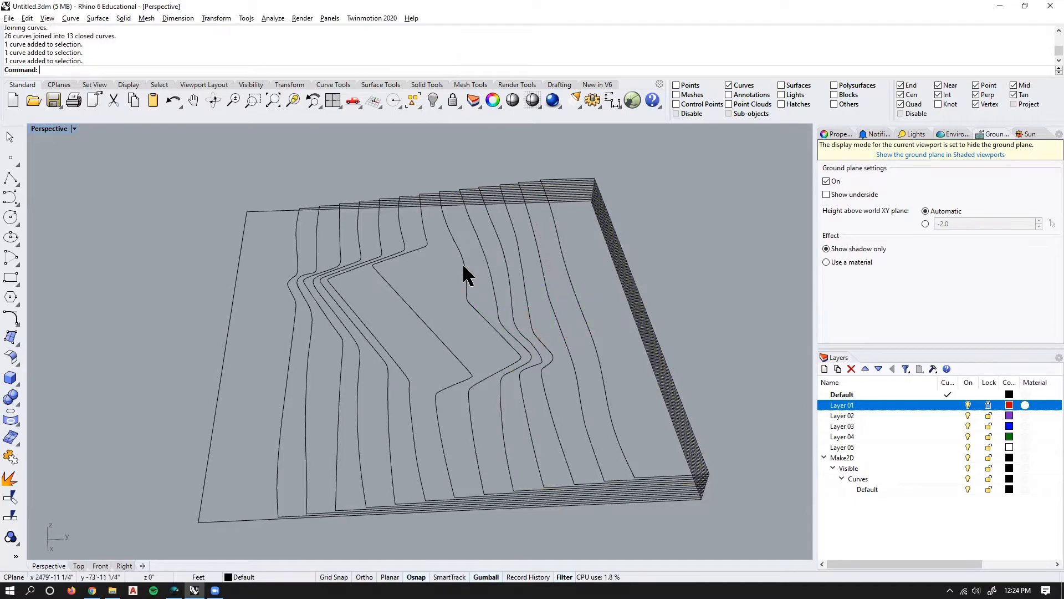
pyautogui.click(463, 262)
# Duplicate the whole set of closed contour outlines beside the original along the X axis.
pyautogui.scroll(-4, 415, 255)
pyautogui.moveTo(418, 249); pyautogui.dragTo(549, 213, button='right')
pyautogui.moveTo(523, 264); pyautogui.dragTo(233, 411)
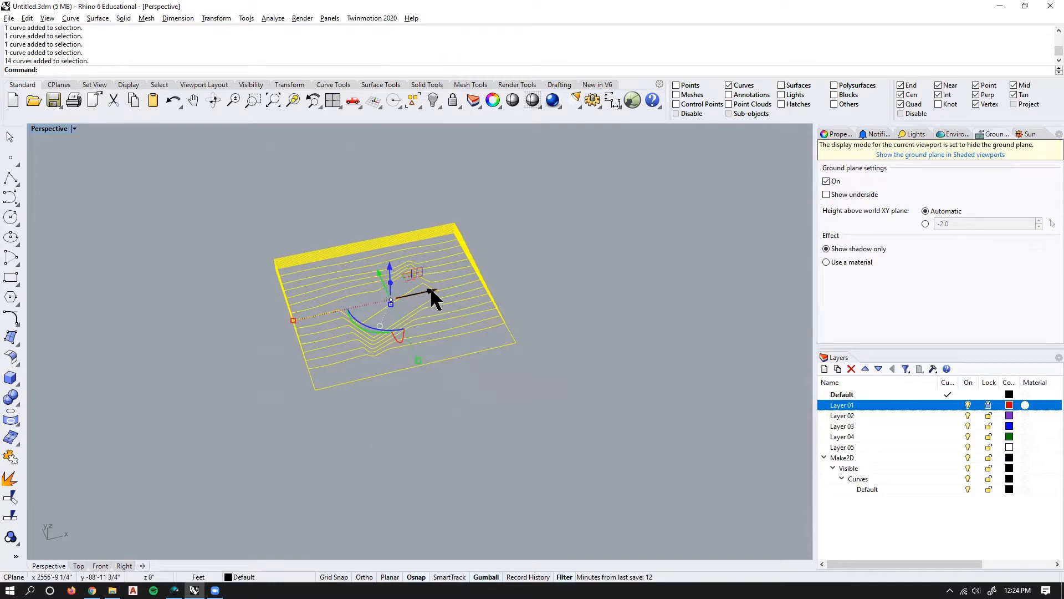
pyautogui.moveTo(430, 287); pyautogui.dragTo(651, 240)
pyautogui.rightClick(673, 398)
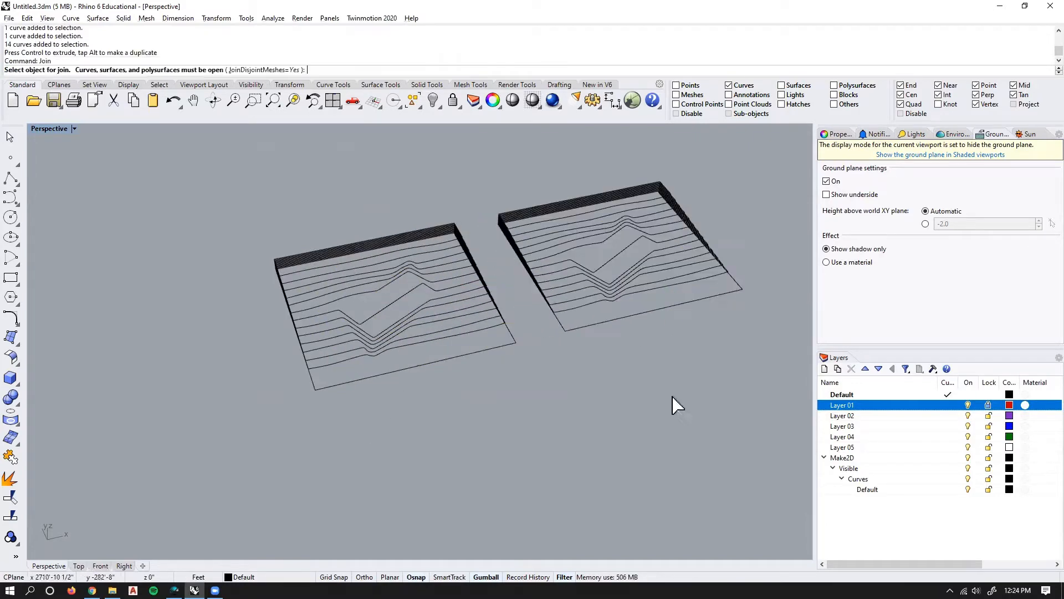
pyautogui.rightClick(518, 415)
pyautogui.rightClick(518, 416)
pyautogui.rightClick(517, 416)
# Make a third set of contour outlines by copying the second set farther along the X axis.
pyautogui.scroll(-8, 403, 366)
pyautogui.scroll(4, 516, 370)
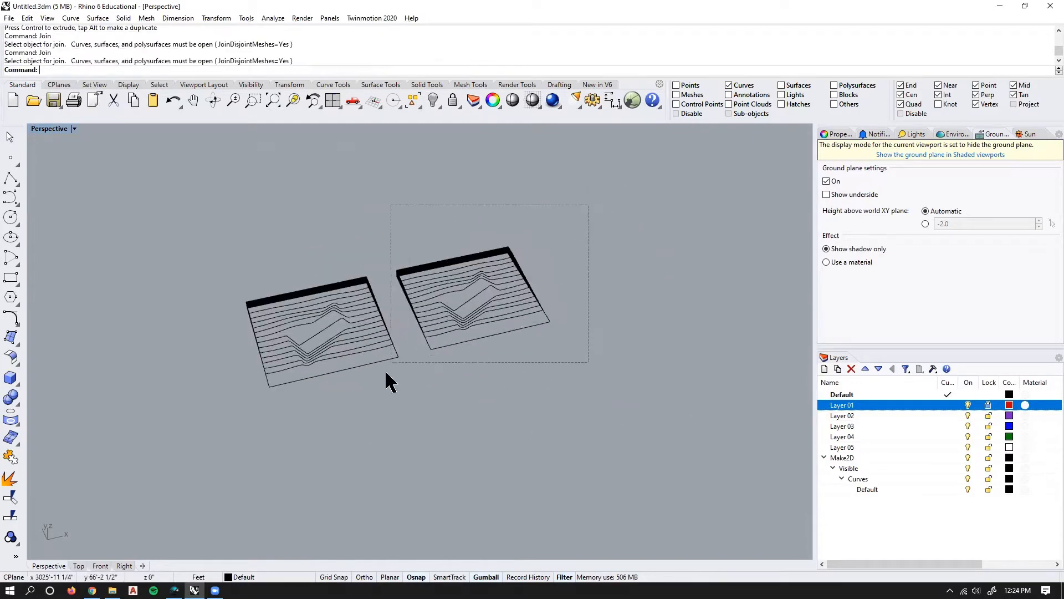
pyautogui.moveTo(386, 372); pyautogui.dragTo(389, 390)
pyautogui.moveTo(388, 229); pyautogui.dragTo(613, 398)
pyautogui.keyDown('alt'); pyautogui.moveTo(514, 287); pyautogui.dragTo(623, 242); pyautogui.keyUp('alt')
pyautogui.click(549, 346)
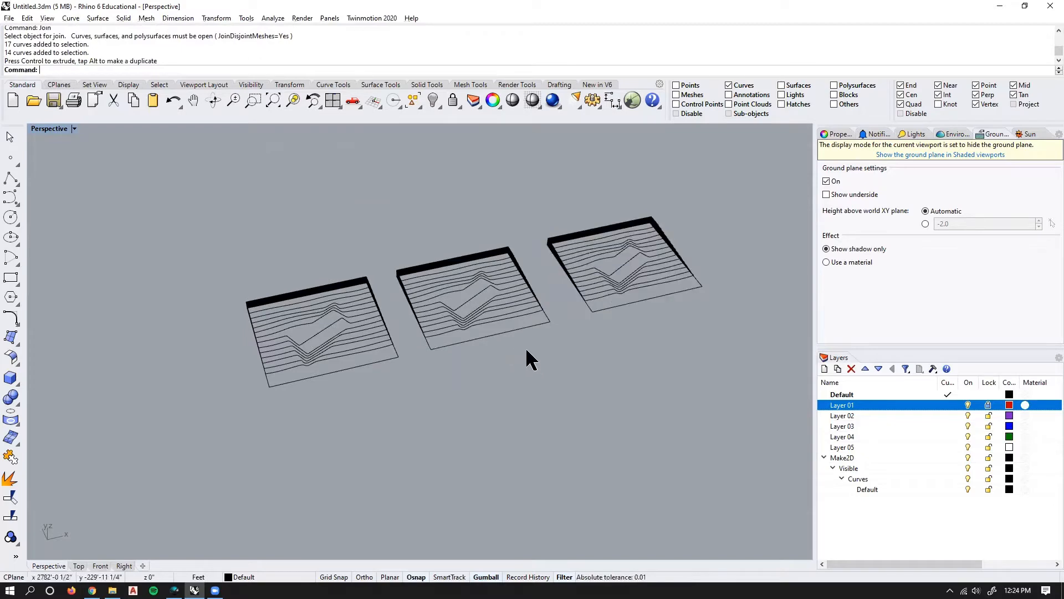
# Extrude all the closed outlines of the original set by 1' with ExtrudeCrv.
pyautogui.scroll(3, 359, 354)
pyautogui.moveTo(387, 203); pyautogui.dragTo(211, 430)
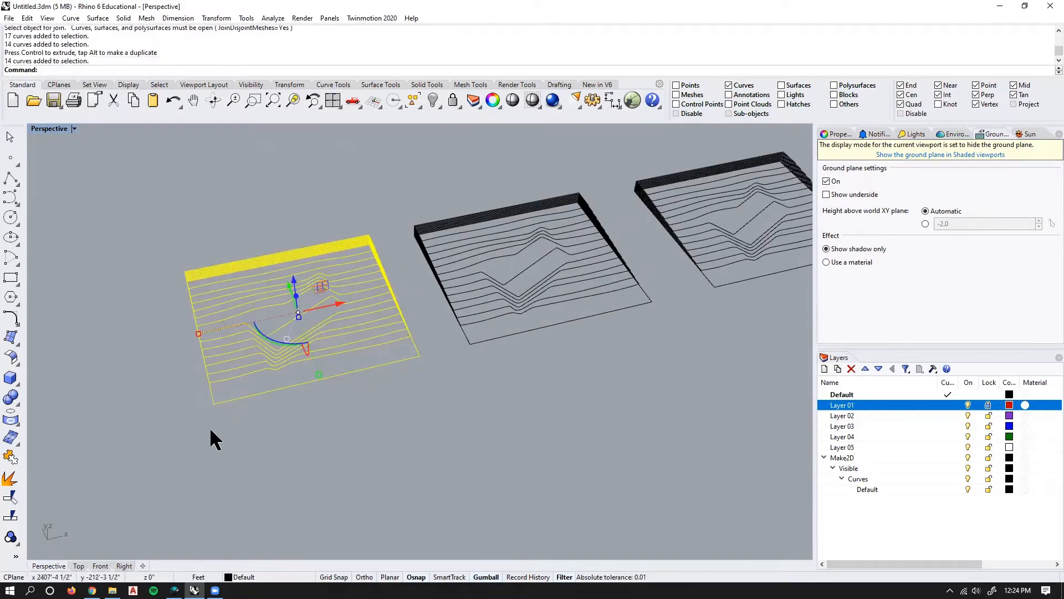
pyautogui.write('ExtrudeCrv')
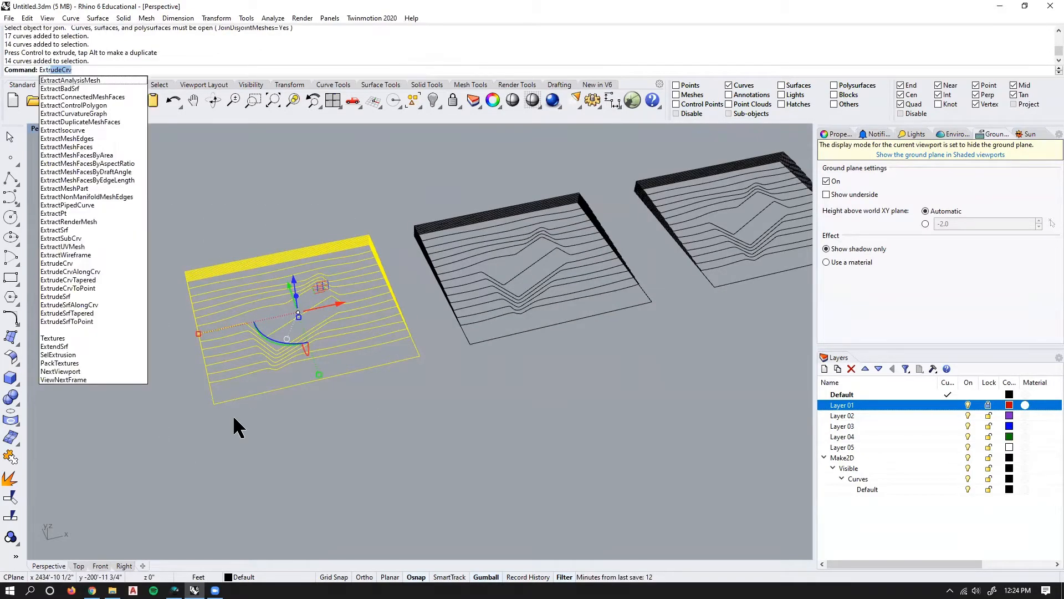
pyautogui.press('Return')
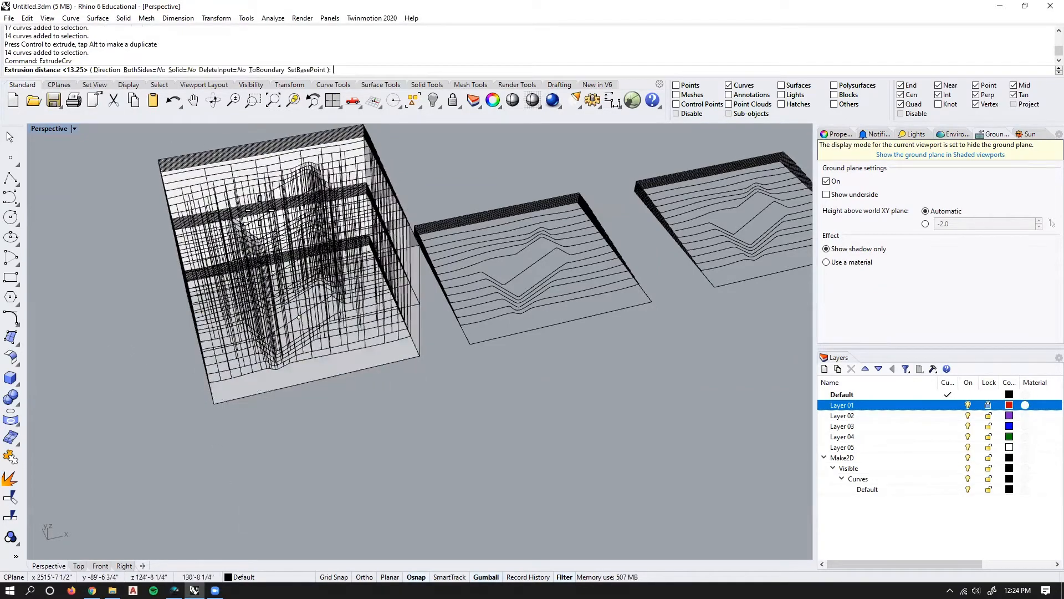
pyautogui.write('1')
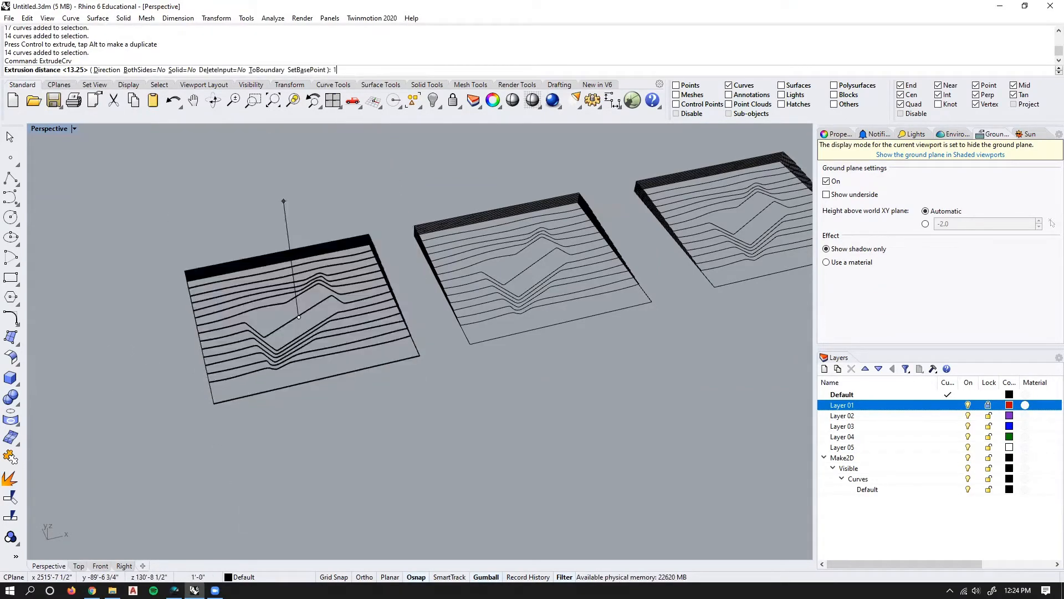
pyautogui.press('Return')
pyautogui.scroll(6, 292, 333)
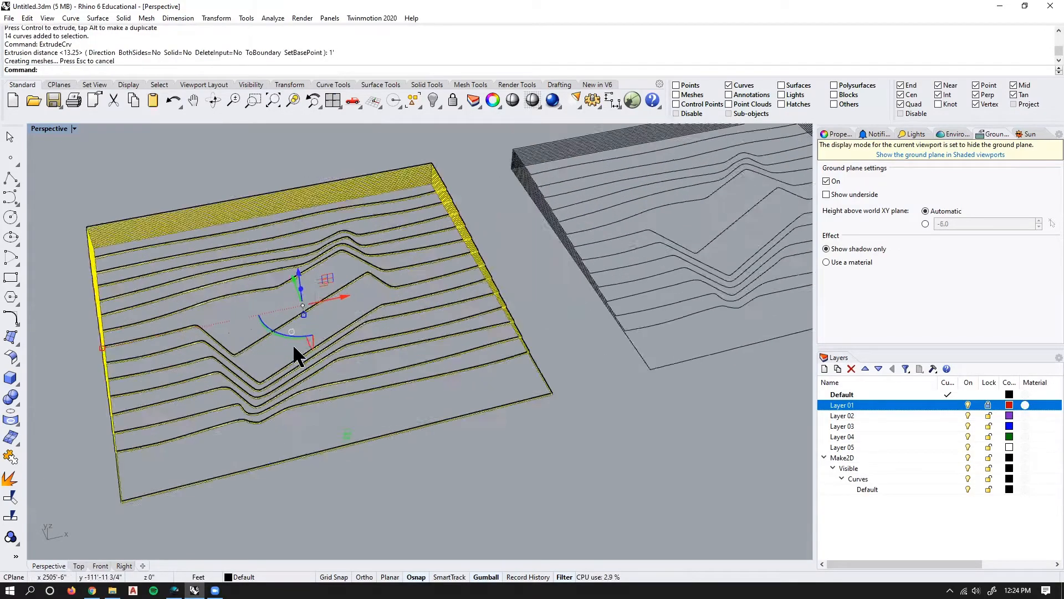
pyautogui.moveTo(293, 344); pyautogui.dragTo(419, 313, button='right')
pyautogui.scroll(5, 420, 272)
pyautogui.press('Escape')
# Enable all object types in the selection filter and cap the extruded outlines of the original set into closed solids.
pyautogui.moveTo(421, 268); pyautogui.dragTo(469, 206, button='right')
pyautogui.scroll(-4, 405, 295)
pyautogui.moveTo(487, 191); pyautogui.dragTo(377, 388)
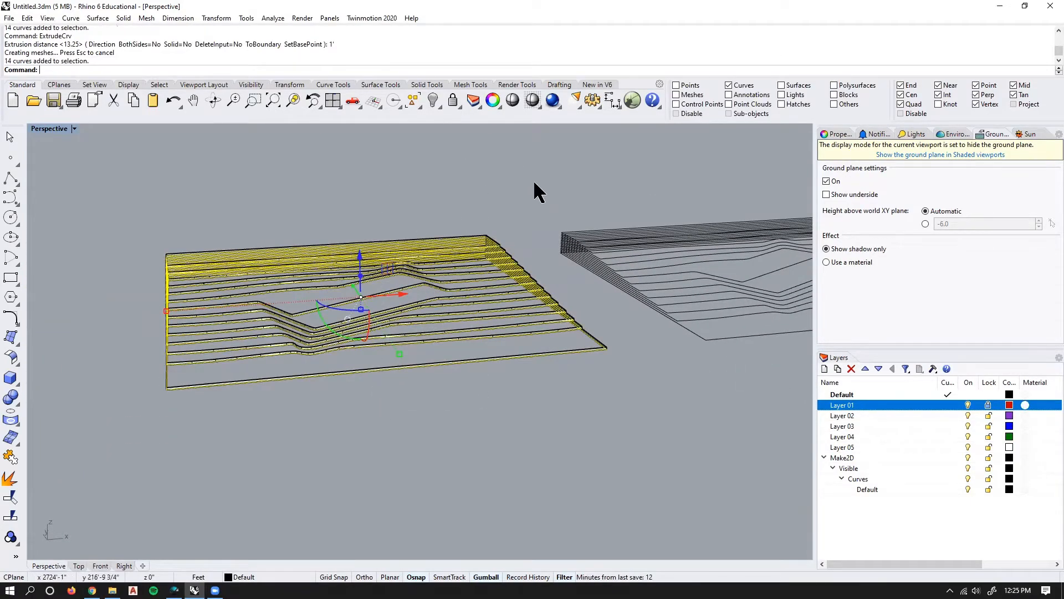
pyautogui.press('Escape')
pyautogui.rightClick(728, 85)
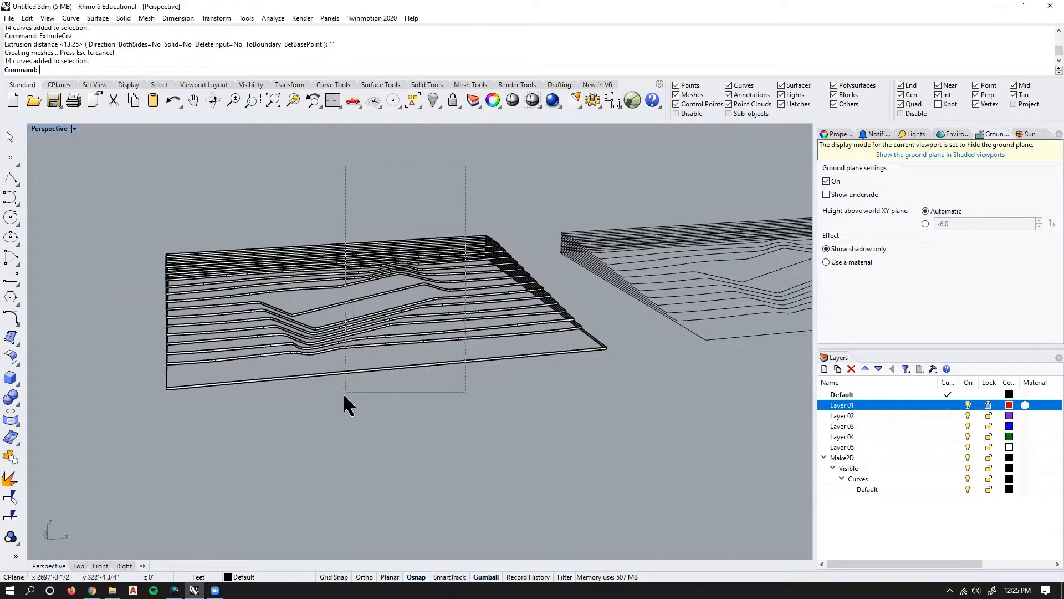
pyautogui.moveTo(343, 395); pyautogui.dragTo(344, 397)
pyautogui.write('Cap')
pyautogui.press('Return')
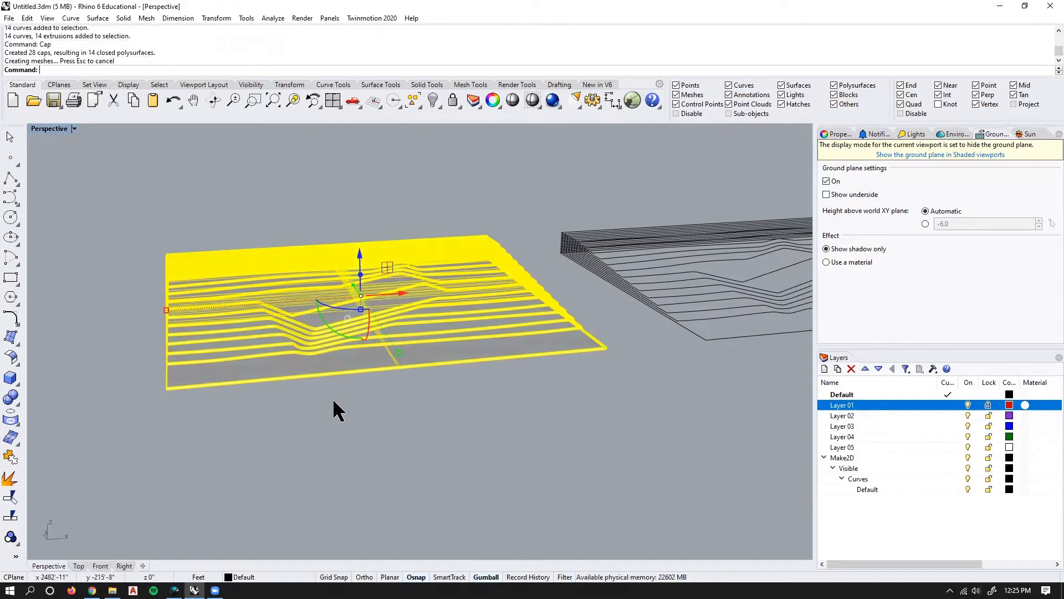
# Examine the capped terrain slabs by selecting several of them individually.
pyautogui.press('Escape')
pyautogui.moveTo(380, 328); pyautogui.dragTo(367, 288, button='right')
pyautogui.click(242, 295)
pyautogui.scroll(5, 240, 295)
pyautogui.click(337, 306)
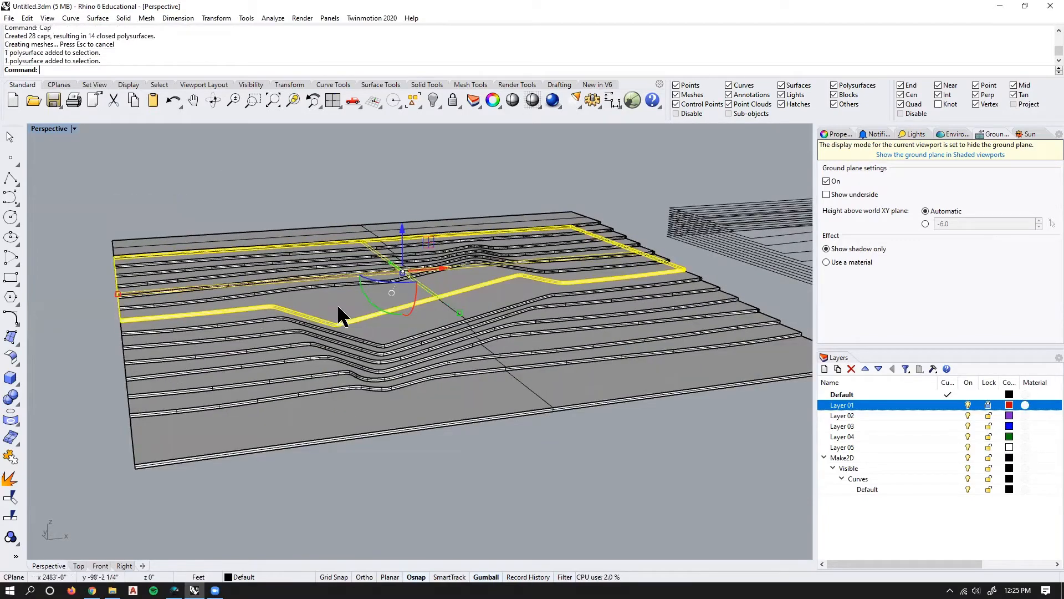
pyautogui.click(382, 334)
pyautogui.click(261, 424)
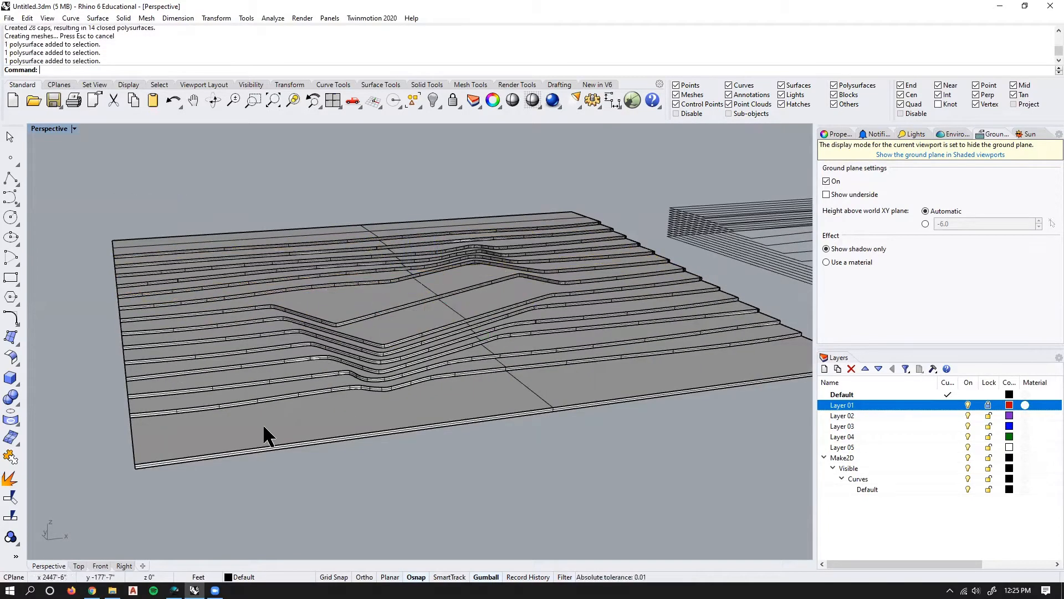
pyautogui.click(236, 390)
pyautogui.press('Escape')
# Review the stepped terrain model in Rendered display mode, then return the perspective view to Shaded.
pyautogui.moveTo(305, 393); pyautogui.dragTo(360, 398, button='right')
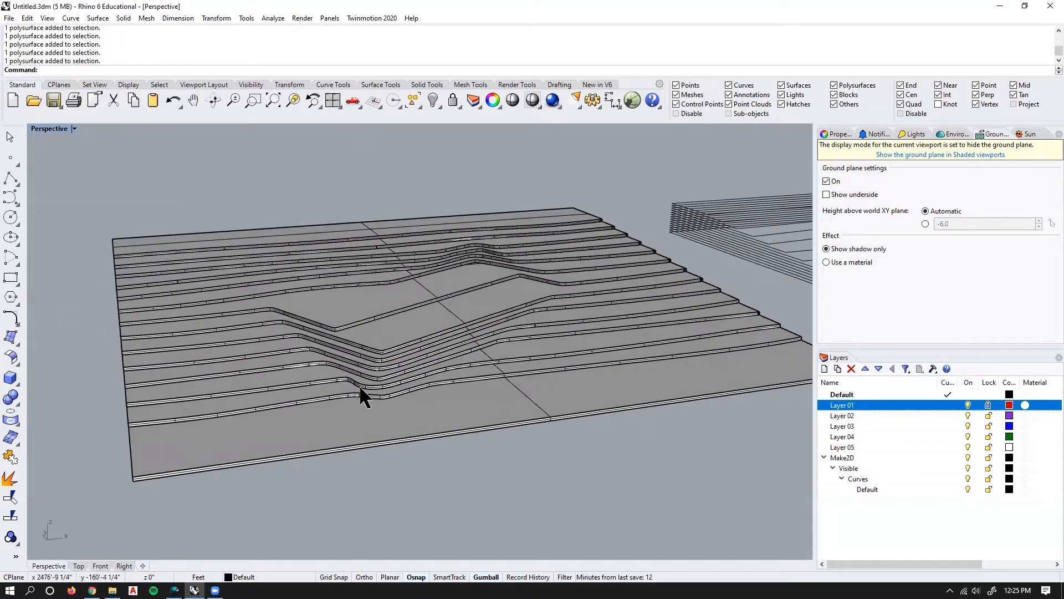
pyautogui.click(75, 128)
pyautogui.click(61, 182)
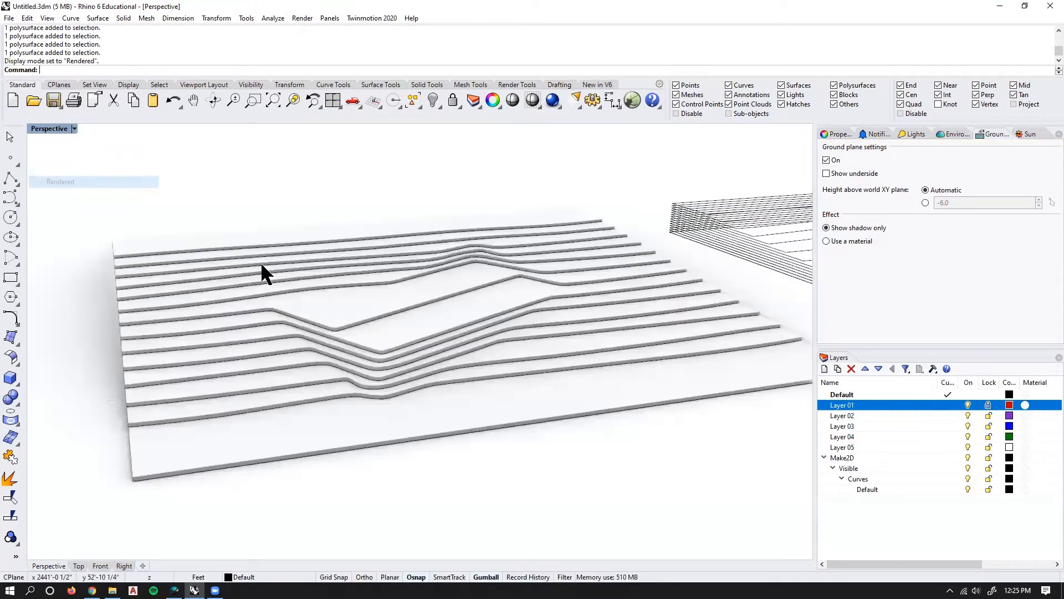
pyautogui.moveTo(261, 266); pyautogui.dragTo(261, 314, button='right')
pyautogui.moveTo(344, 321); pyautogui.dragTo(376, 324, button='right')
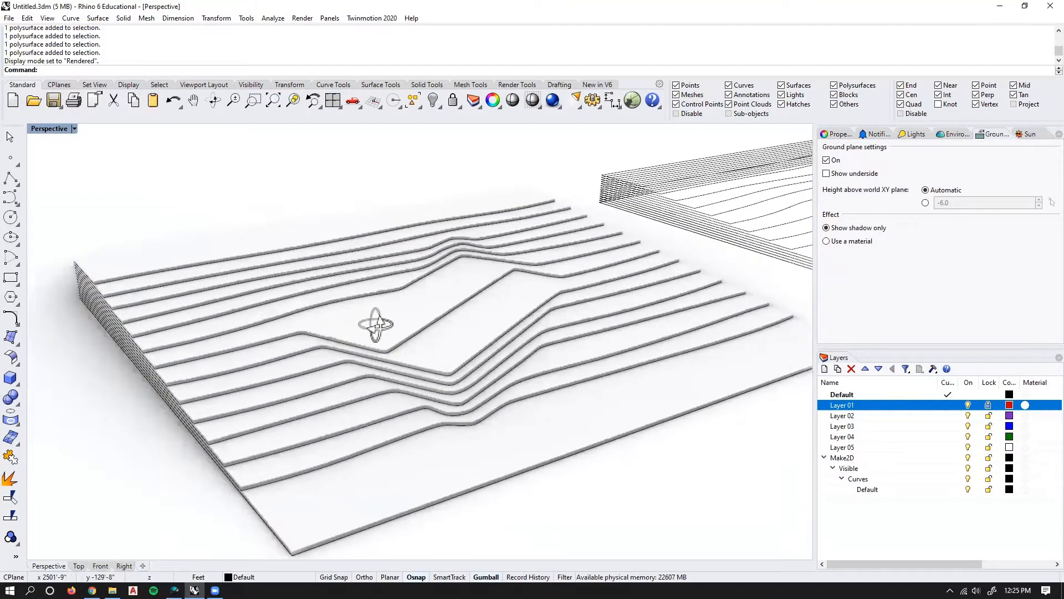
pyautogui.moveTo(285, 267); pyautogui.dragTo(333, 220, button='right')
pyautogui.scroll(5, 509, 193)
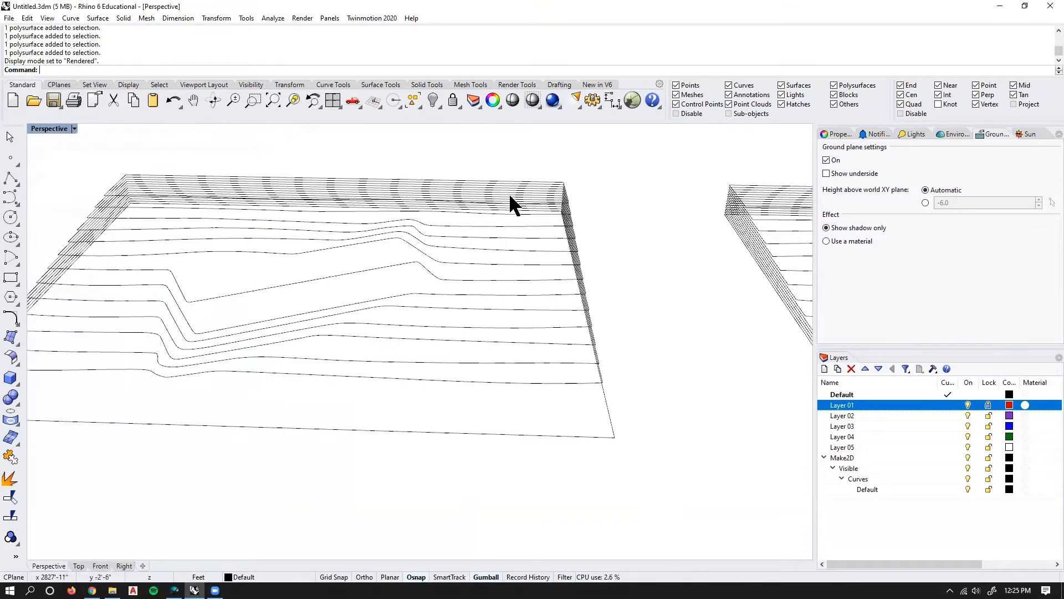
pyautogui.click(73, 129)
pyautogui.click(64, 169)
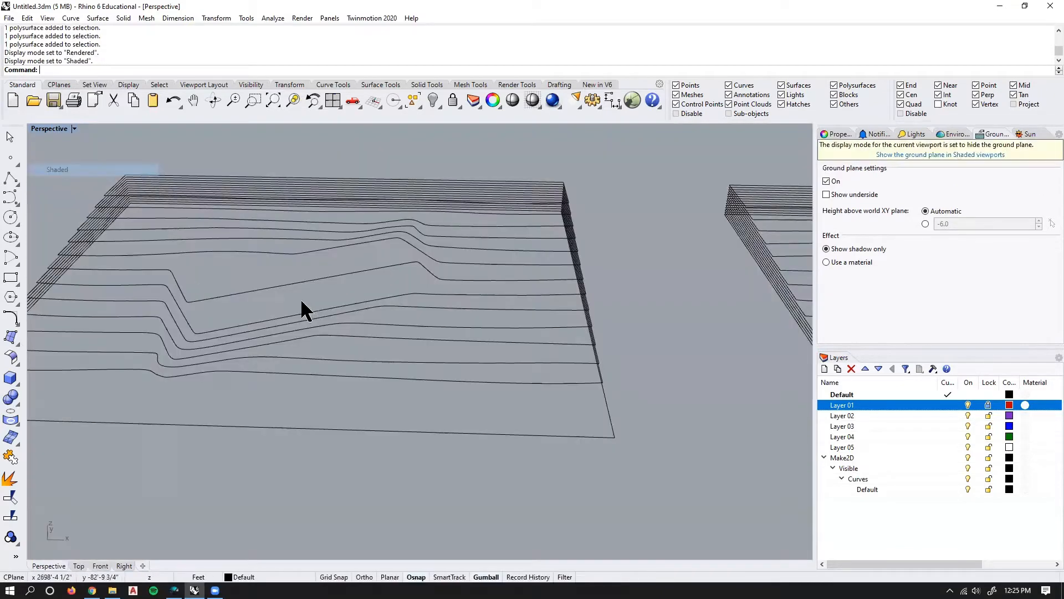
# Start a Loft and select every closed outline of the copied set beside the stepped model, in order from lowest to highest.
pyautogui.moveTo(301, 301); pyautogui.dragTo(528, 292, button='right')
pyautogui.scroll(3, 526, 290)
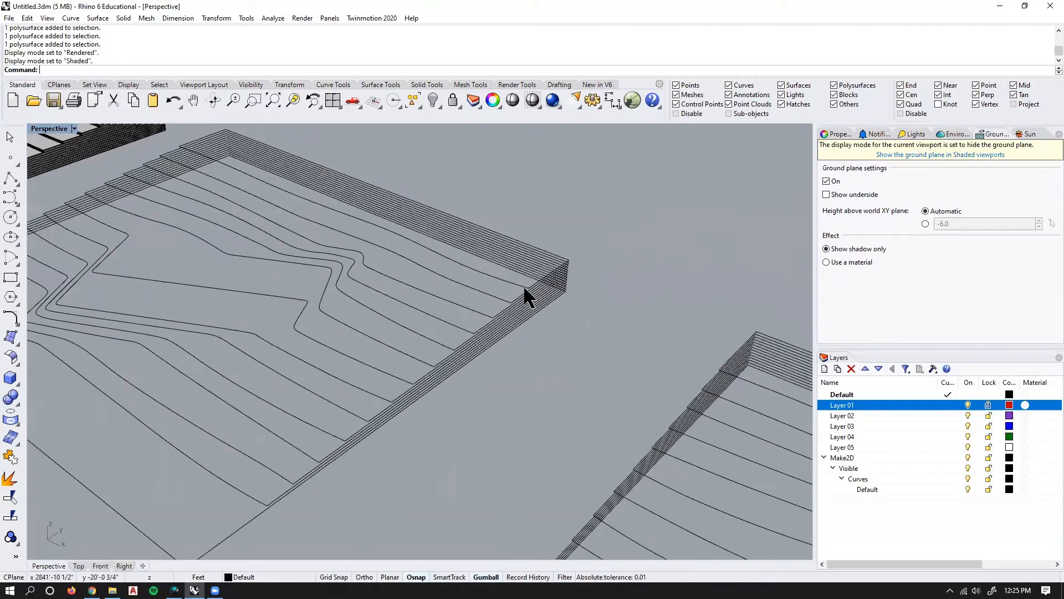
pyautogui.press('Return')
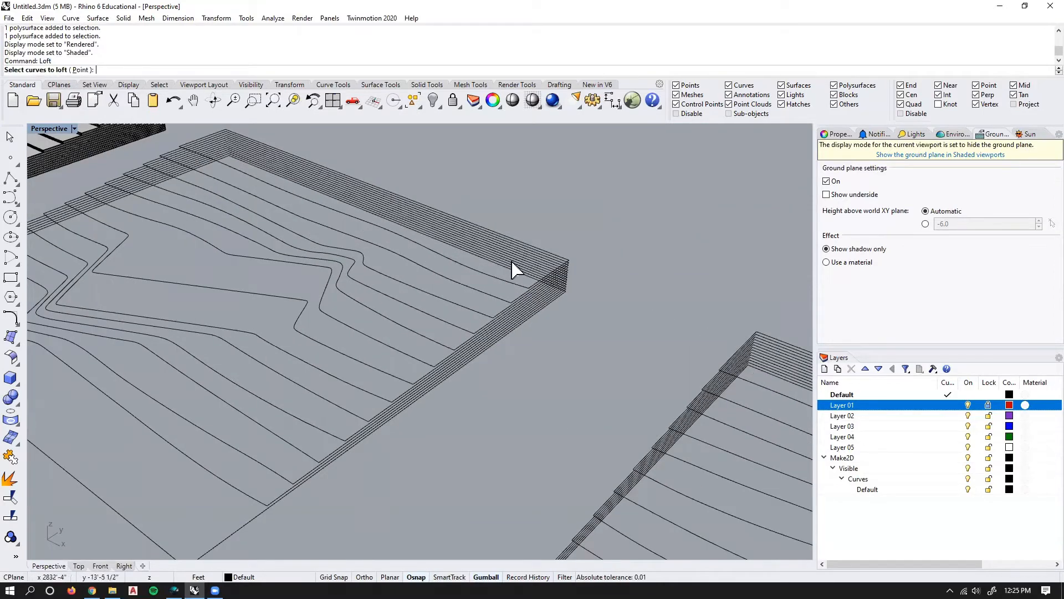
pyautogui.scroll(-3, 513, 269)
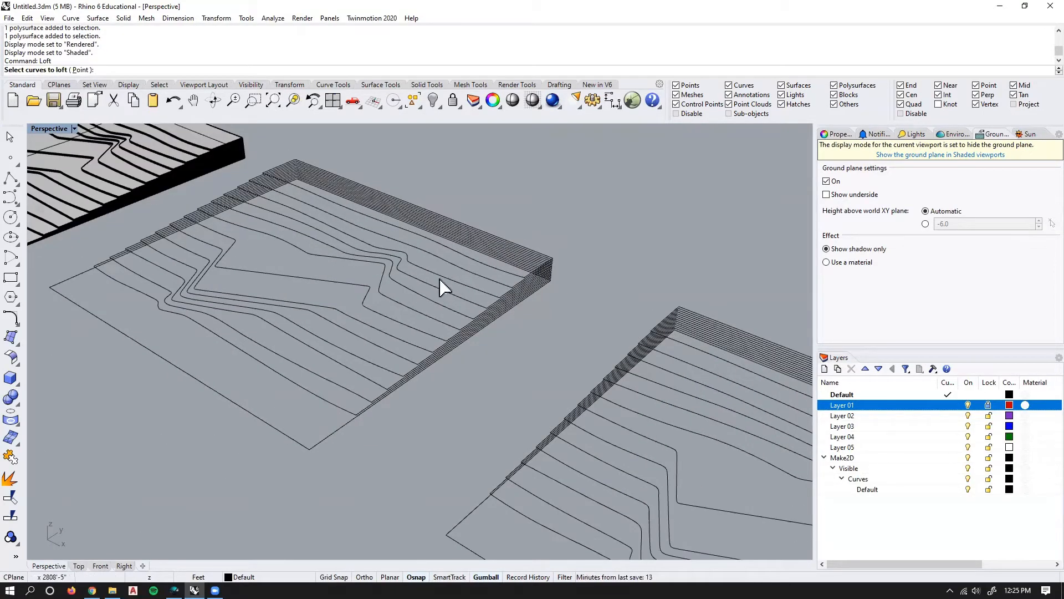
pyautogui.click(259, 417)
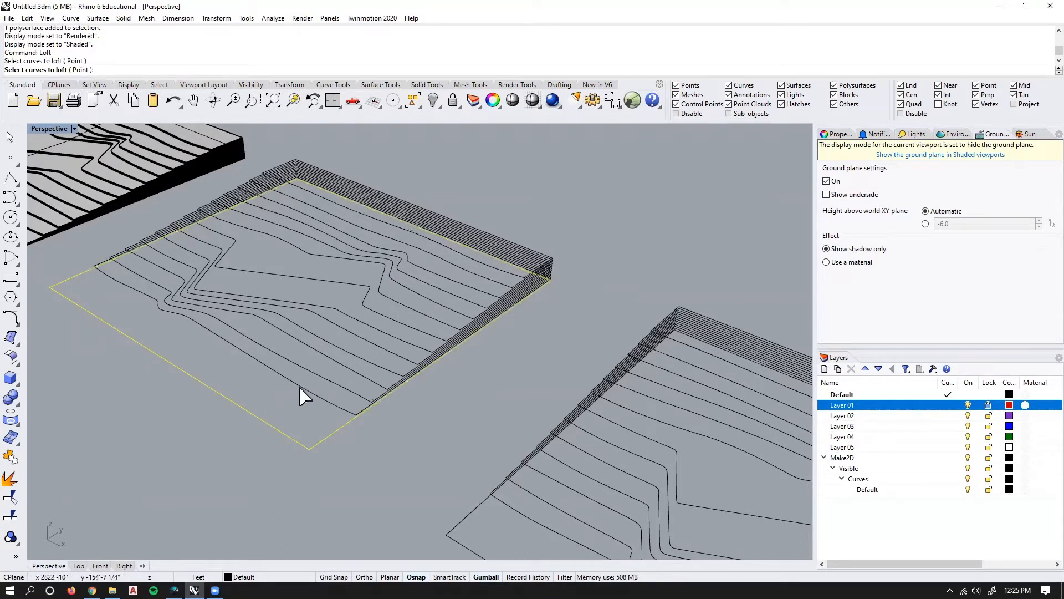
pyautogui.click(308, 383)
pyautogui.click(336, 354)
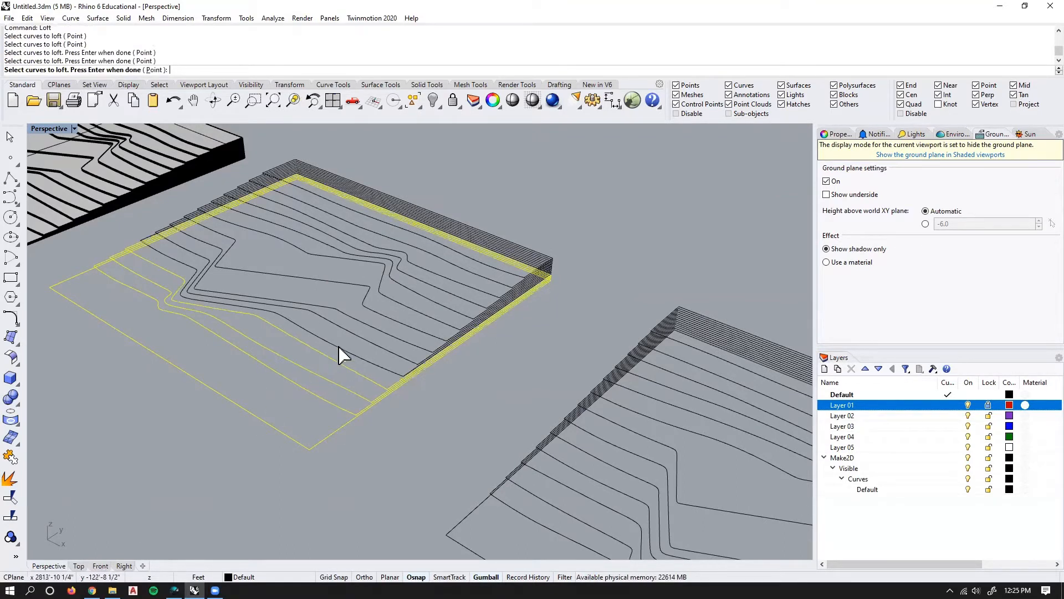
pyautogui.click(338, 352)
pyautogui.click(373, 341)
pyautogui.click(383, 329)
pyautogui.click(403, 312)
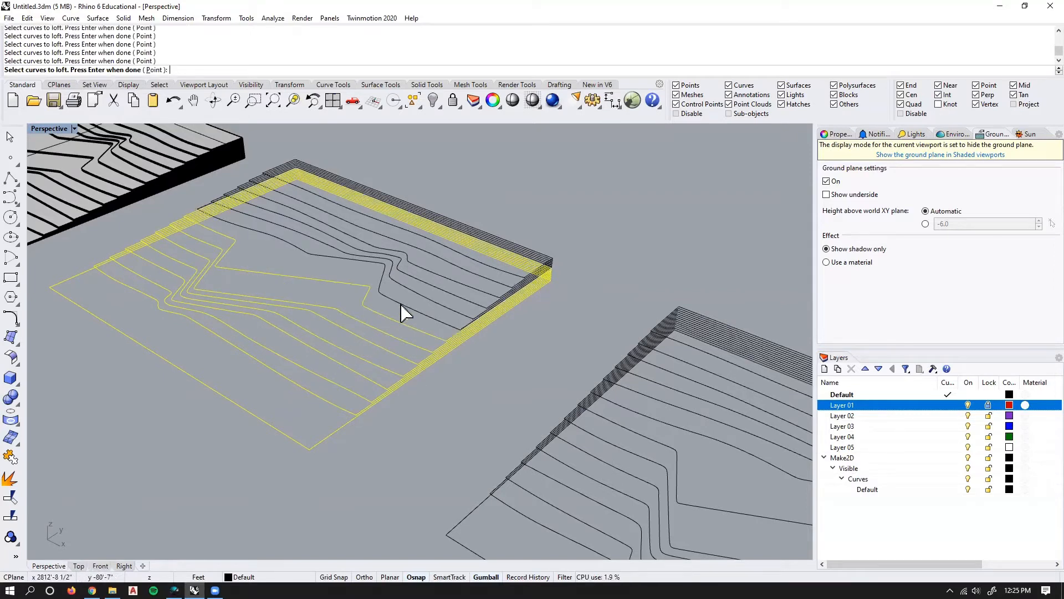
pyautogui.click(413, 300)
pyautogui.click(419, 295)
pyautogui.click(427, 289)
pyautogui.click(438, 272)
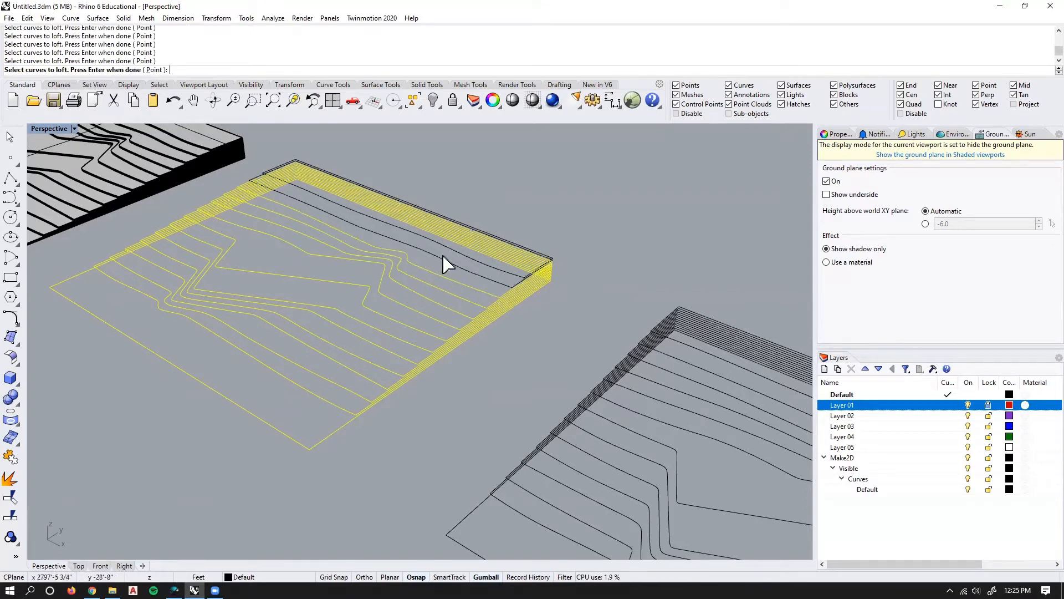
pyautogui.click(446, 265)
pyautogui.click(456, 253)
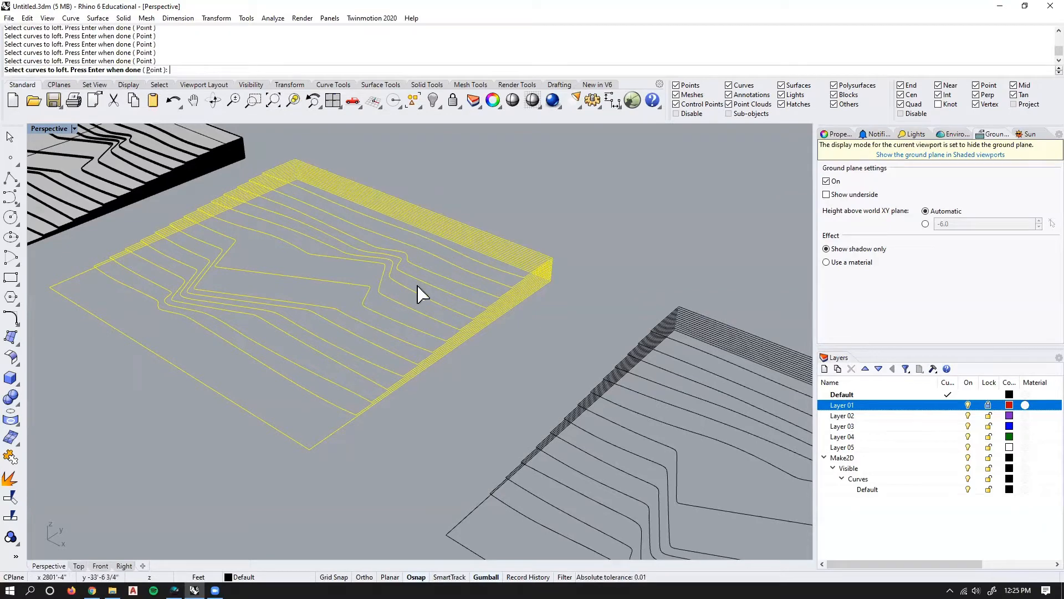
pyautogui.scroll(2, 388, 216)
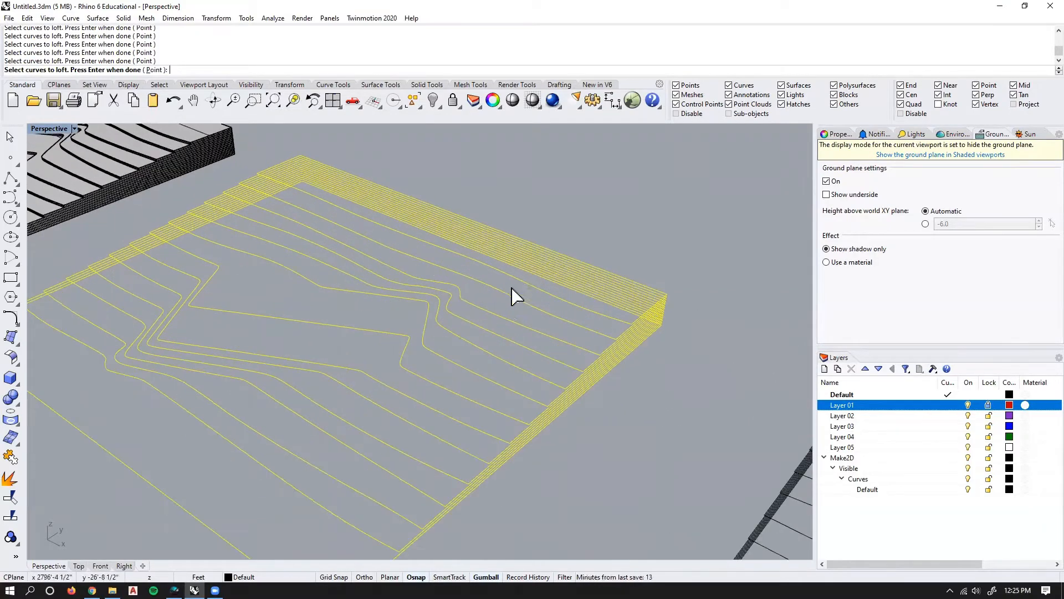
pyautogui.scroll(-5, 443, 300)
pyautogui.scroll(2, 506, 285)
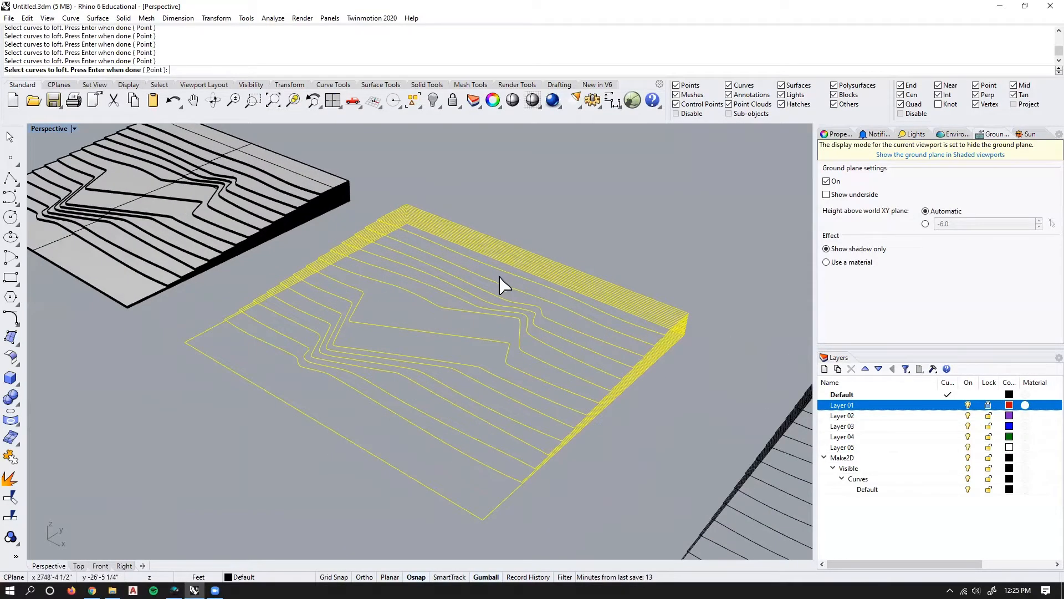
pyautogui.press('Return')
# Move the loft seam points of the lower outlines slightly inward from the left edge so all direction arrows point the same way.
pyautogui.moveTo(509, 240); pyautogui.dragTo(148, 361, button='right')
pyautogui.scroll(3, 147, 361)
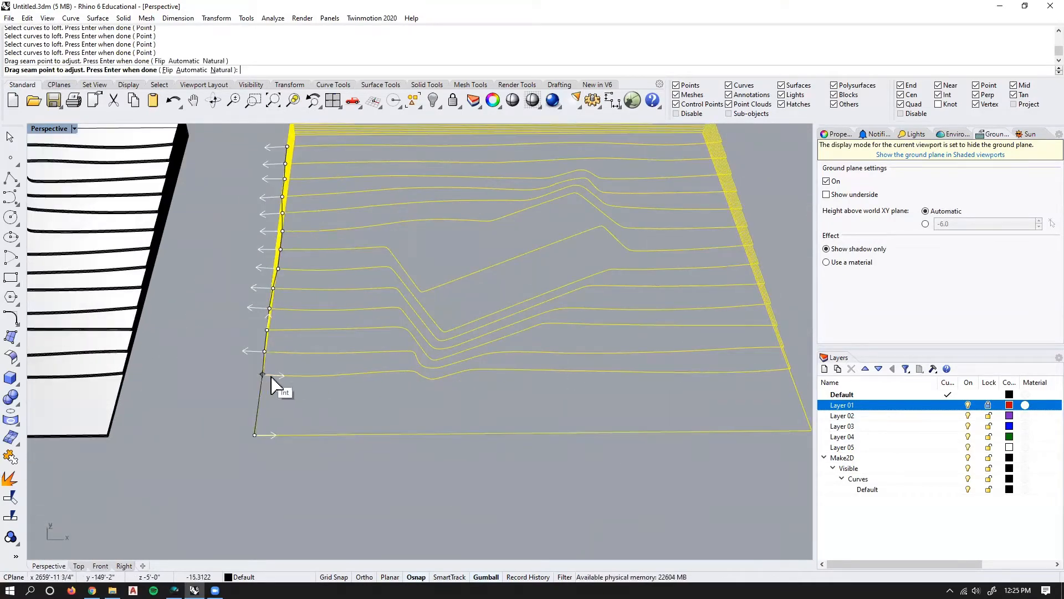
pyautogui.moveTo(263, 374); pyautogui.dragTo(289, 329)
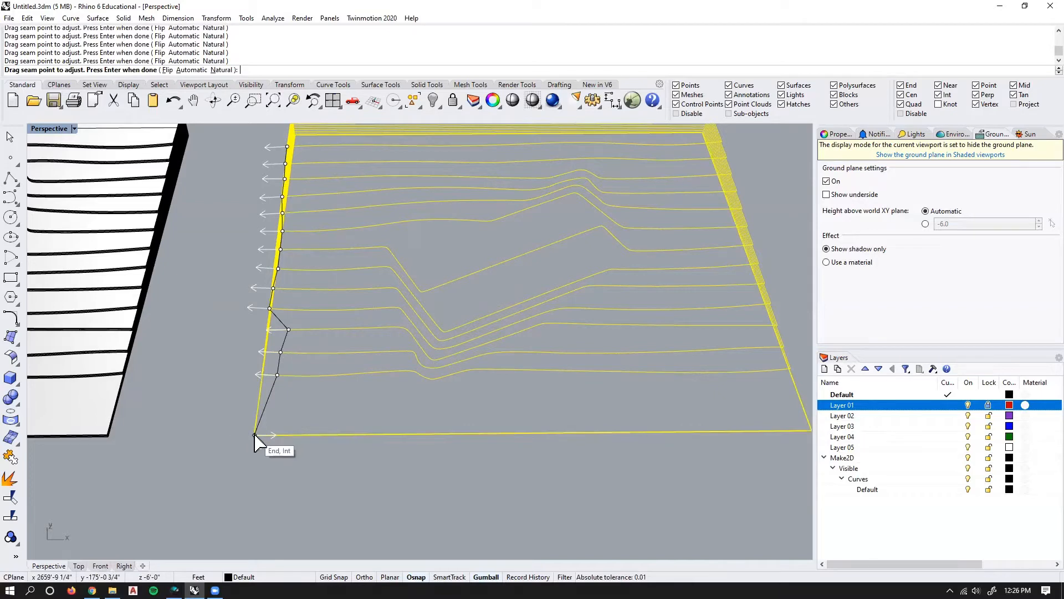
pyautogui.moveTo(255, 435); pyautogui.dragTo(276, 436)
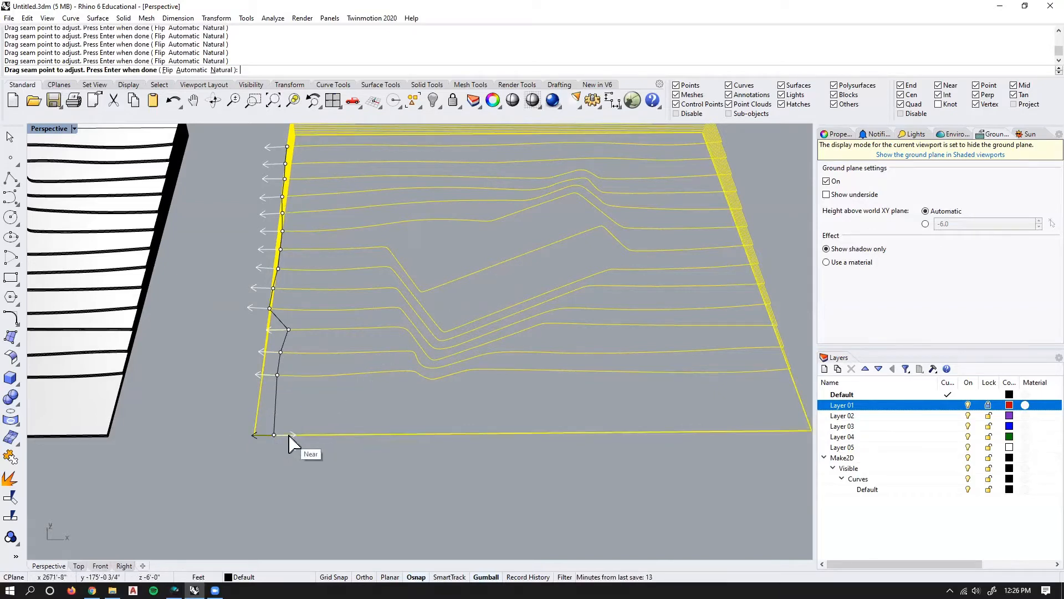
pyautogui.scroll(-3, 375, 444)
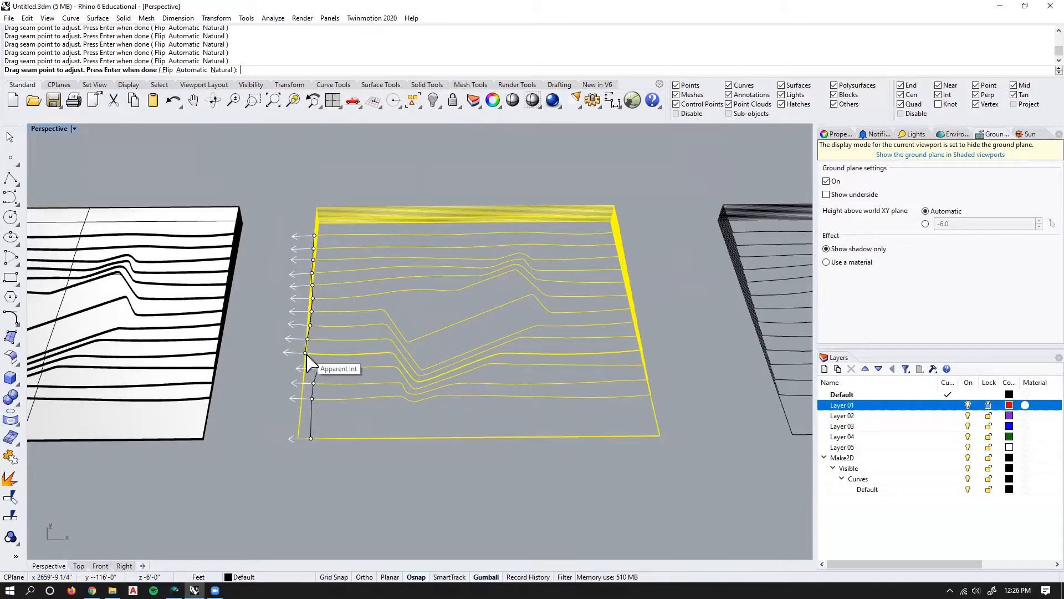
pyautogui.moveTo(306, 354)
pyautogui.mouseDown()
pyautogui.moveTo(375, 340)
pyautogui.moveTo(319, 339)
pyautogui.mouseUp()
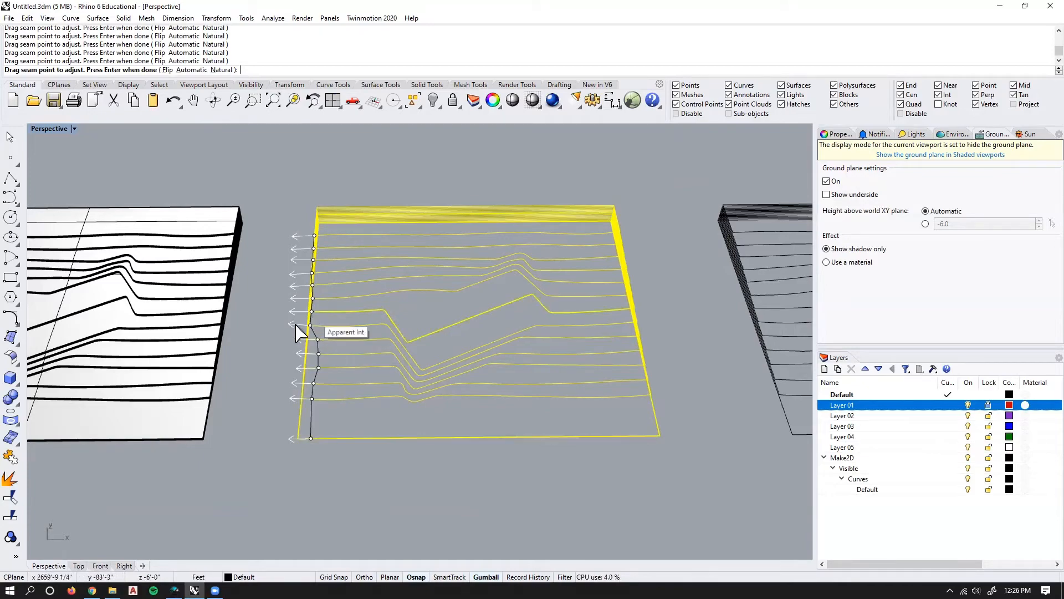
pyautogui.scroll(4, 298, 325)
pyautogui.moveTo(313, 329); pyautogui.dragTo(375, 306, button='right')
pyautogui.scroll(5, 221, 301)
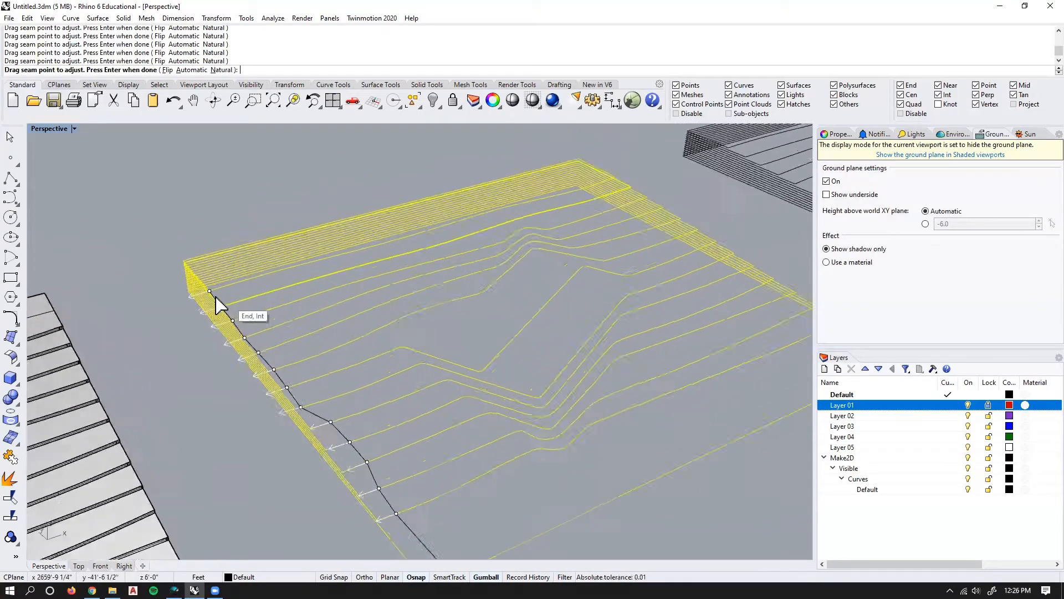
pyautogui.scroll(-7, 202, 301)
pyautogui.moveTo(234, 376); pyautogui.dragTo(254, 375, button='right')
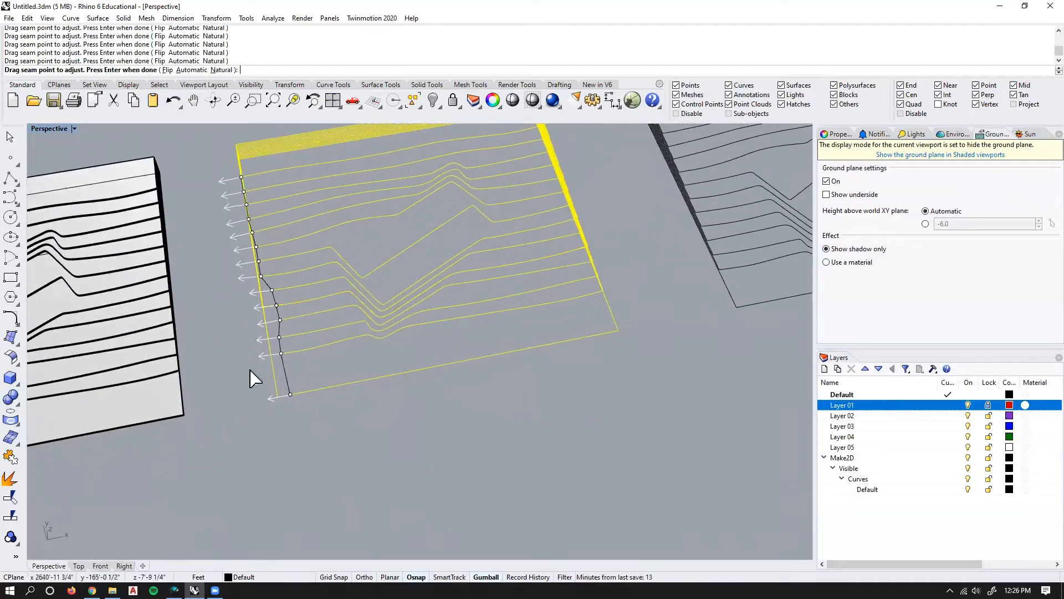
pyautogui.scroll(5, 250, 249)
pyautogui.scroll(-5, 171, 375)
pyautogui.scroll(3, 188, 358)
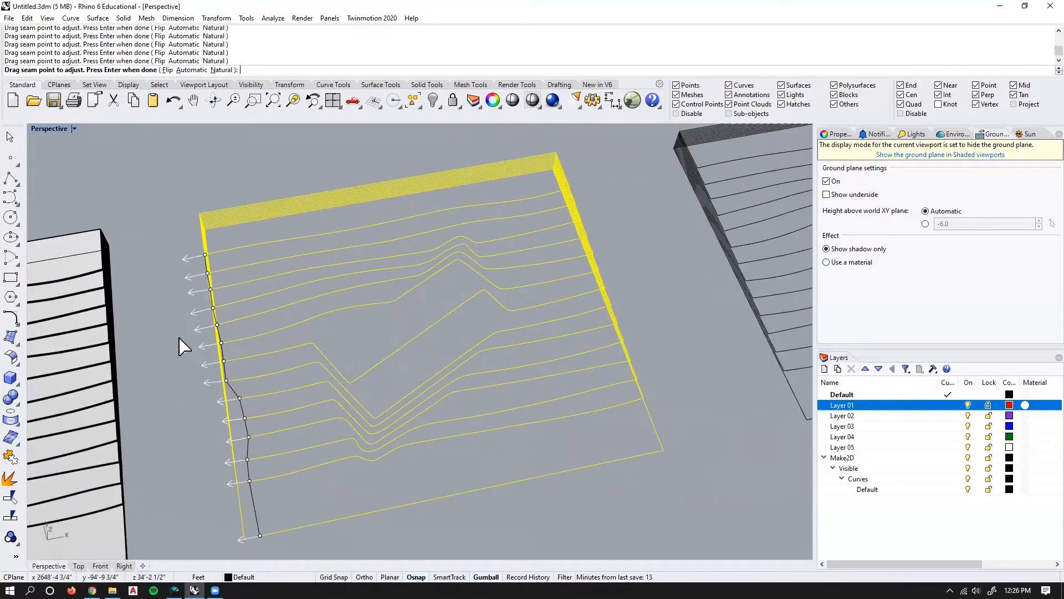
pyautogui.press('Return')
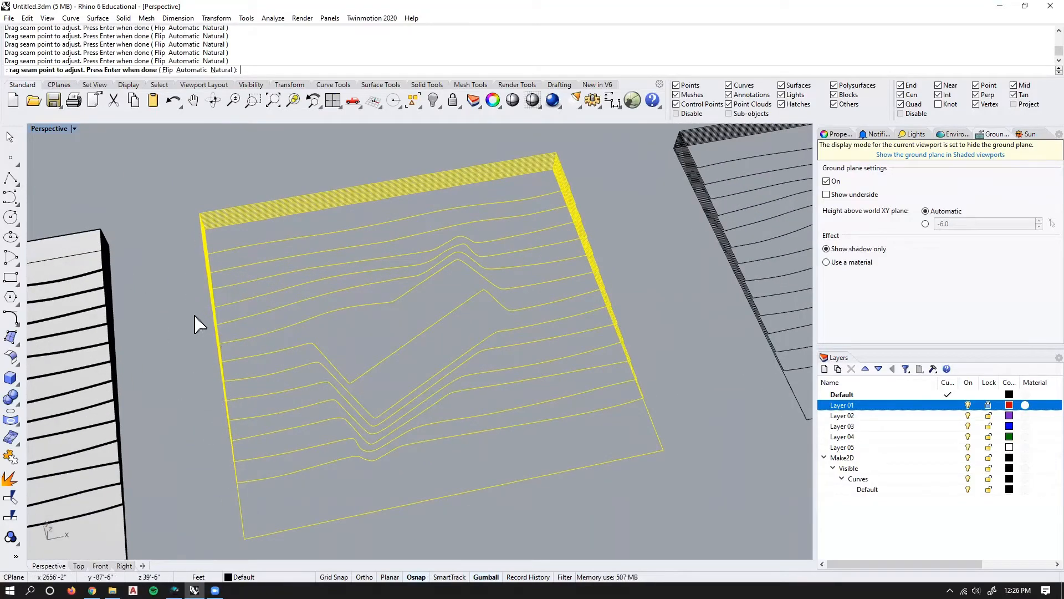
# Set the loft's cross-section curves to be rebuilt with 200 control points.
pyautogui.moveTo(357, 419)
pyautogui.mouseDown(button='right')
pyautogui.moveTo(400, 375)
pyautogui.moveTo(447, 350)
pyautogui.moveTo(318, 372)
pyautogui.moveTo(370, 369)
pyautogui.moveTo(333, 358)
pyautogui.moveTo(304, 364)
pyautogui.moveTo(375, 408)
pyautogui.mouseUp(button='right')
pyautogui.scroll(5, 375, 408)
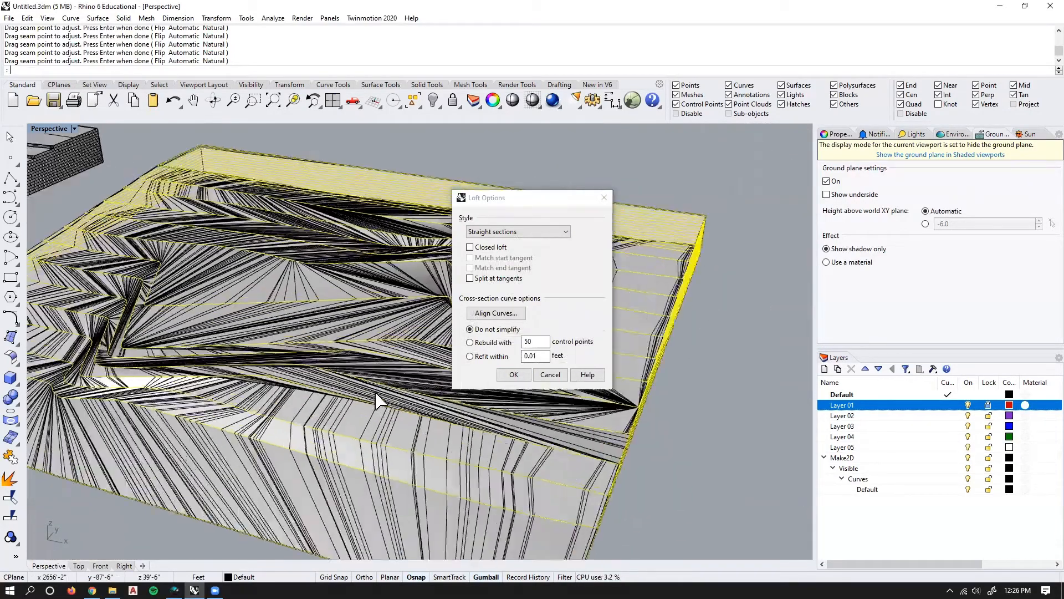
pyautogui.moveTo(392, 320); pyautogui.dragTo(490, 352, button='right')
pyautogui.click(489, 343)
pyautogui.moveTo(370, 334); pyautogui.dragTo(239, 328, button='right')
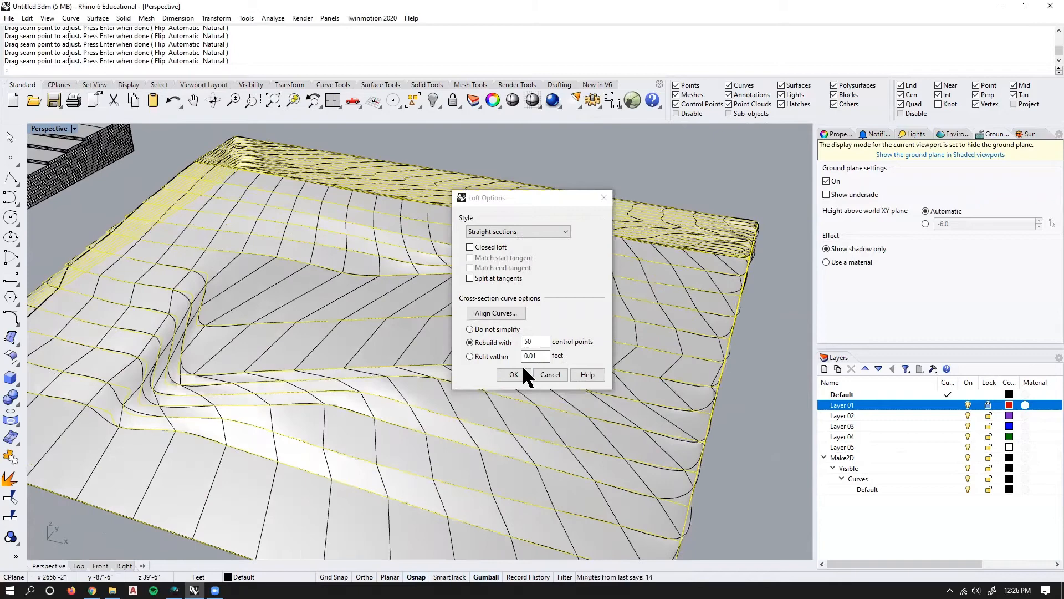
pyautogui.click(542, 343)
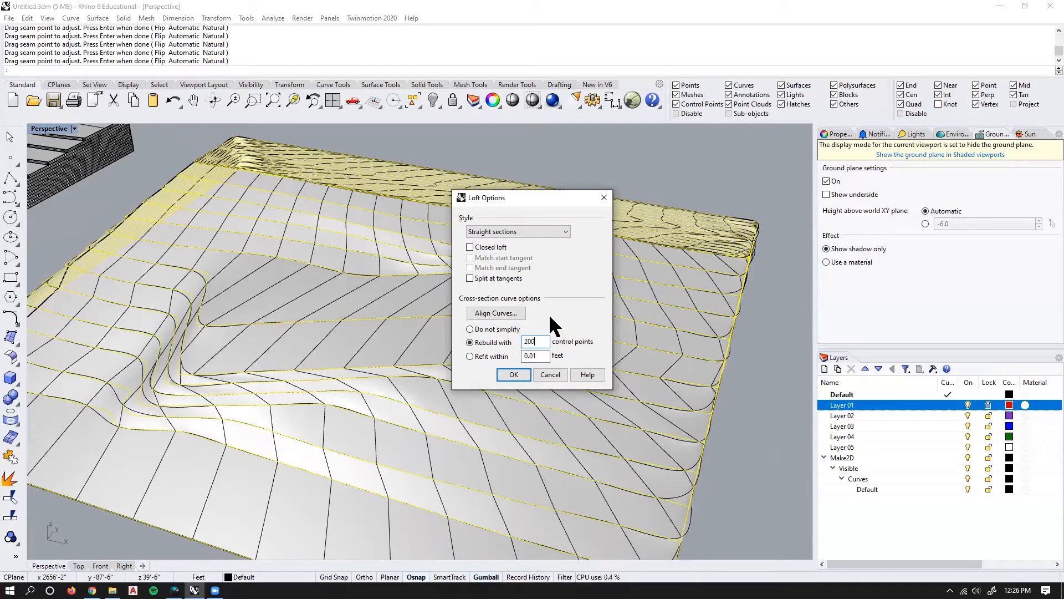
pyautogui.press('Tab')
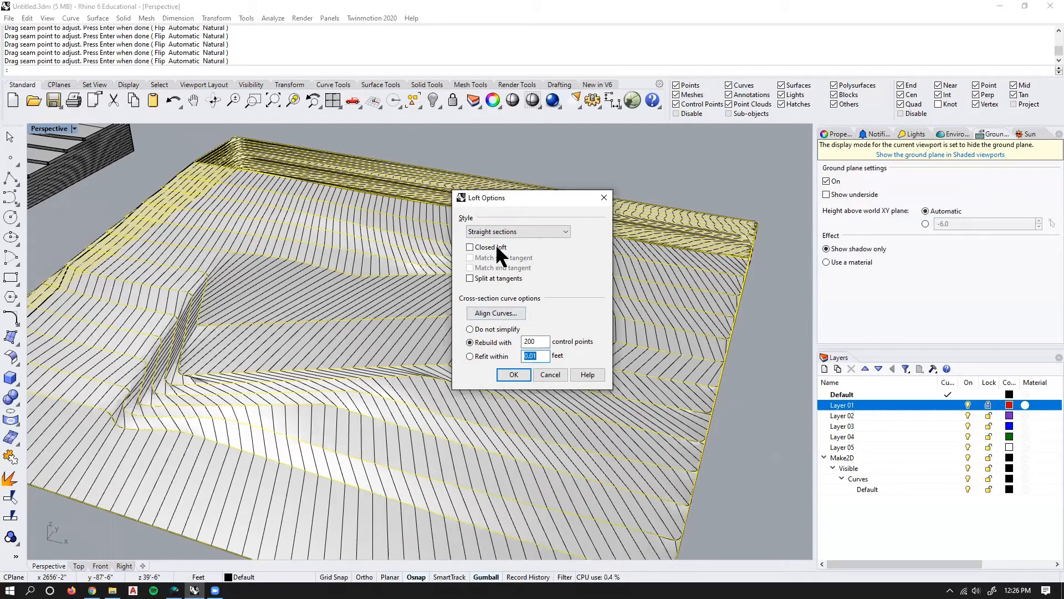
# Try the Closed loft option on the terrain preview and turn it off again.
pyautogui.click(493, 245)
pyautogui.moveTo(388, 292); pyautogui.dragTo(83, 288, button='right')
pyautogui.moveTo(400, 446); pyautogui.dragTo(459, 406, button='right')
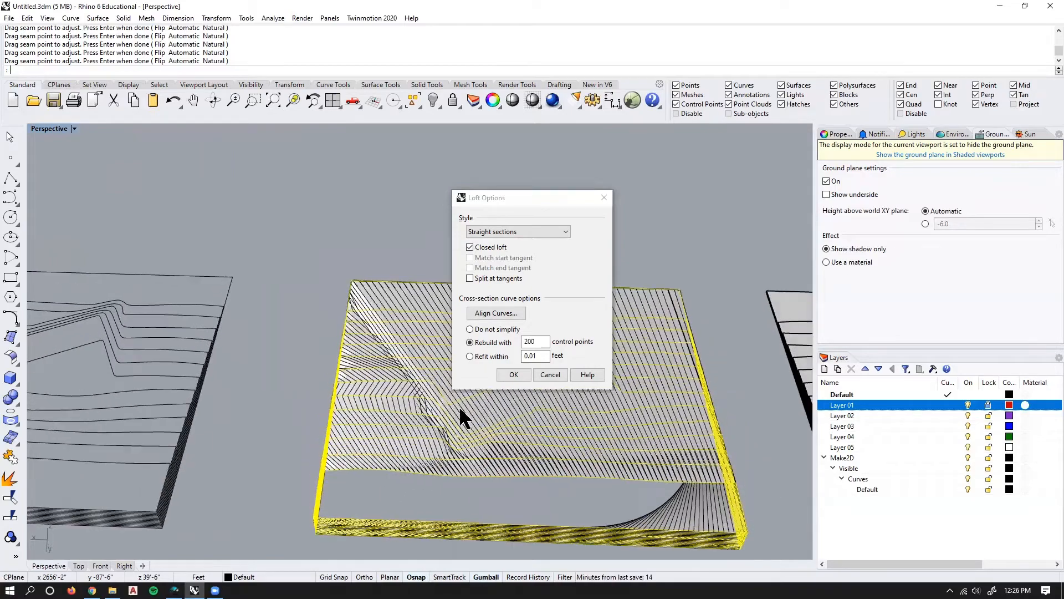
pyautogui.click(487, 254)
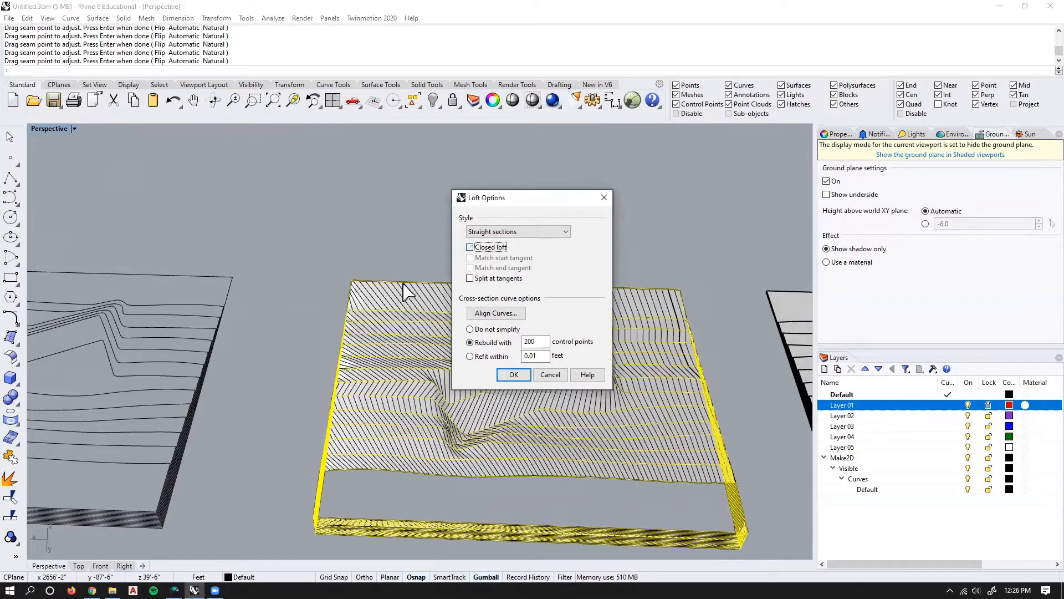
pyautogui.moveTo(406, 288); pyautogui.dragTo(510, 241, button='right')
pyautogui.moveTo(240, 339); pyautogui.dragTo(514, 244, button='right')
# Try the Normal loft style on the terrain preview and switch back to Straight sections.
pyautogui.click(513, 232)
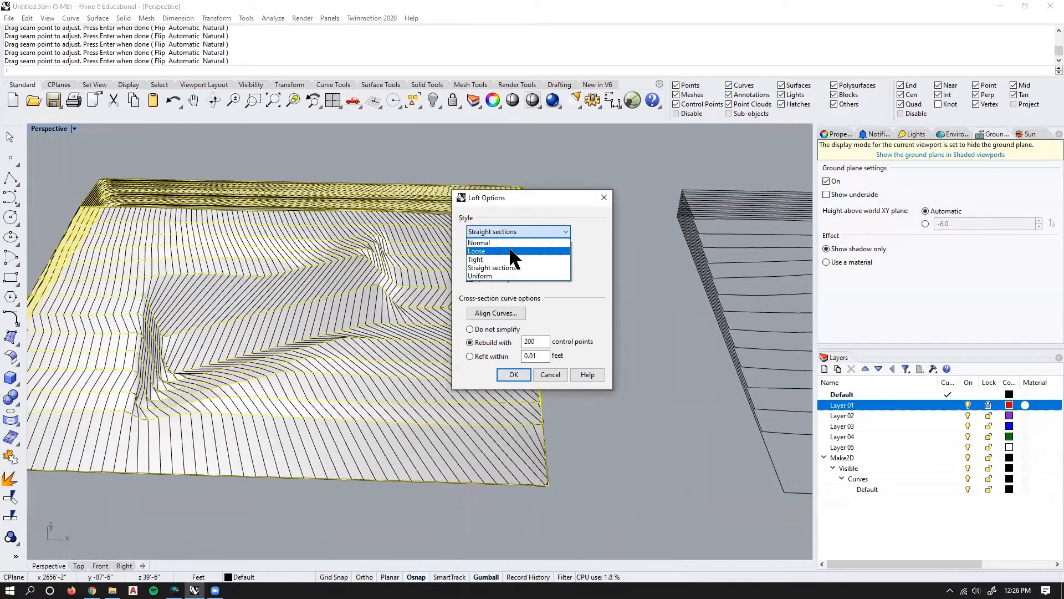
pyautogui.click(511, 242)
pyautogui.moveTo(323, 307); pyautogui.dragTo(285, 309, button='right')
pyautogui.scroll(5, 266, 362)
pyautogui.scroll(-5, 263, 312)
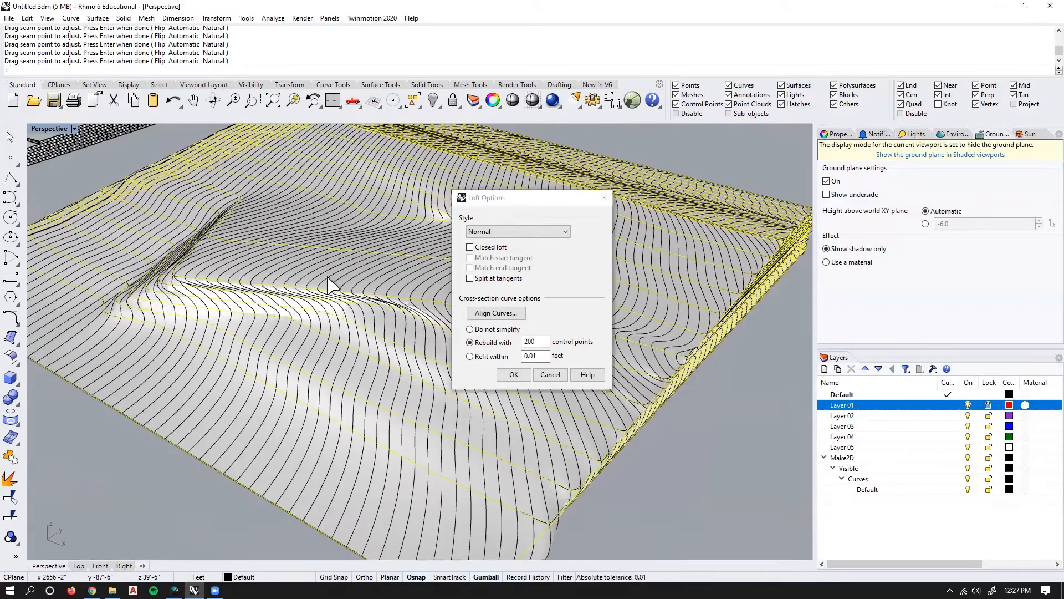
pyautogui.scroll(-3, 355, 277)
pyautogui.click(491, 230)
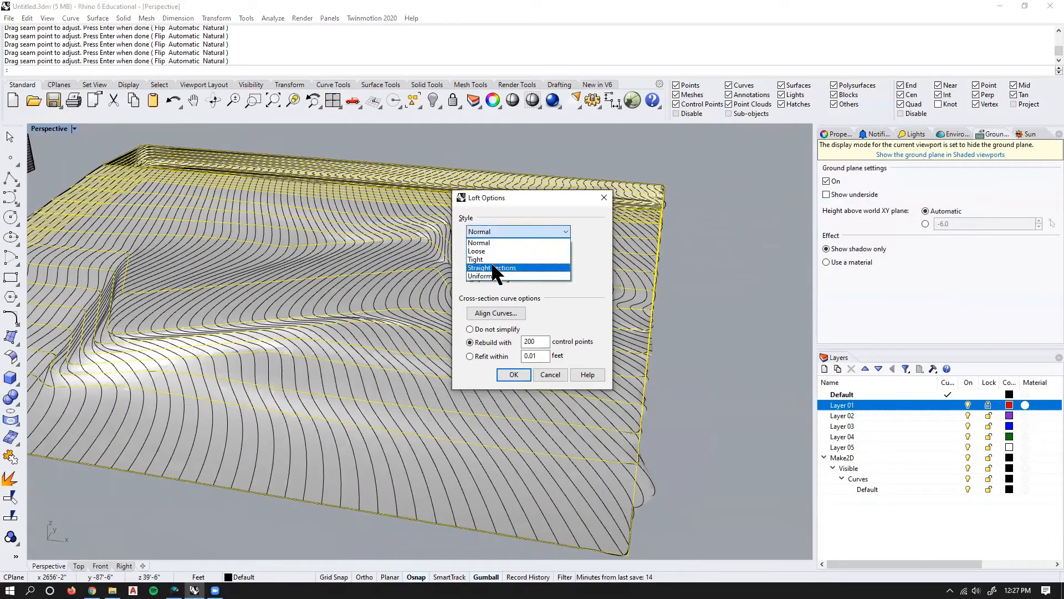
pyautogui.click(491, 267)
# Create the terrain loft with these options and cap it into a closed solid.
pyautogui.moveTo(304, 327); pyautogui.dragTo(265, 315, button='right')
pyautogui.scroll(3, 331, 314)
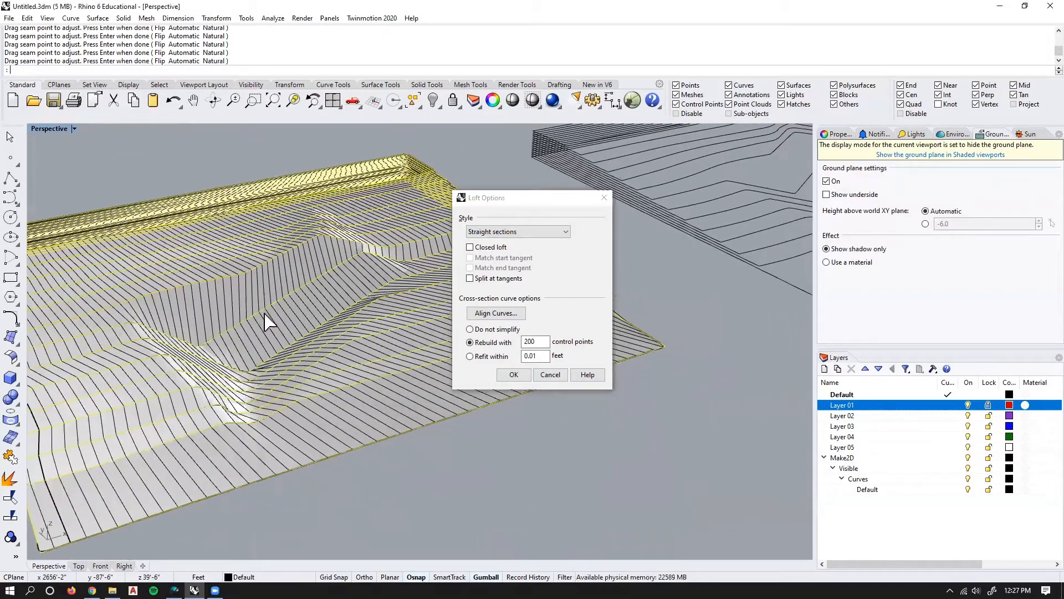
pyautogui.click(518, 372)
pyautogui.moveTo(481, 310); pyautogui.dragTo(487, 392, button='right')
pyautogui.scroll(5, 555, 424)
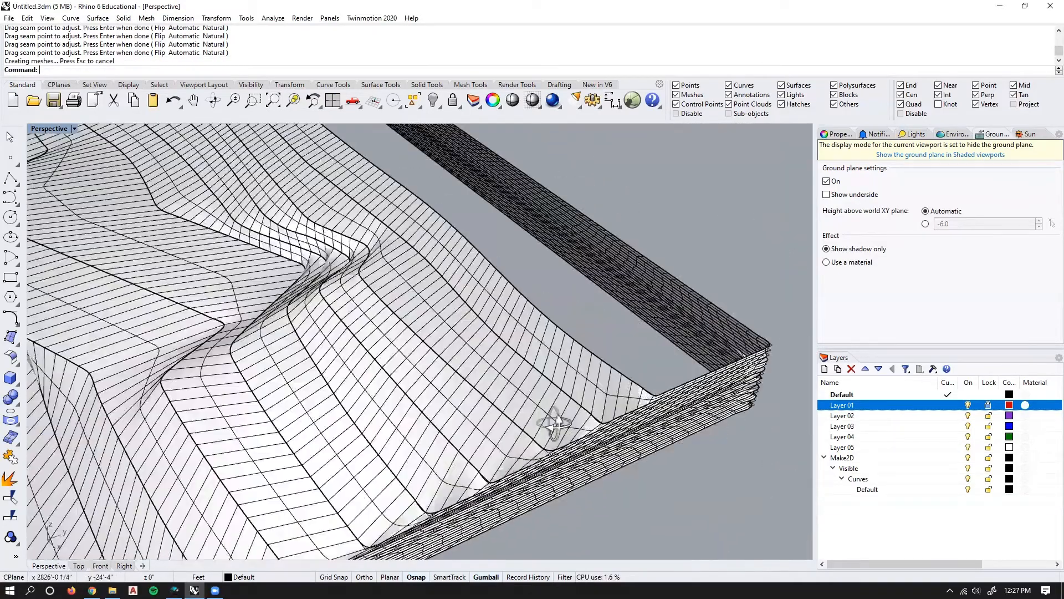
pyautogui.click(603, 388)
pyautogui.write('cap')
pyautogui.press('Return')
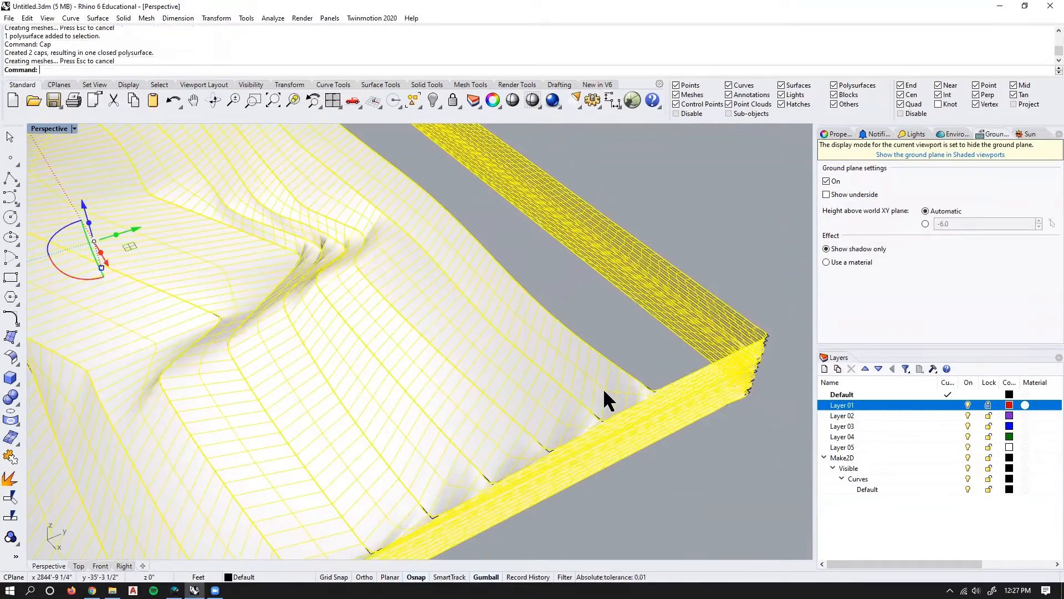
pyautogui.scroll(-5, 567, 358)
pyautogui.press('Escape')
# Examine the capped lofted terrain from several angles and switch the perspective view to Rendered display mode.
pyautogui.moveTo(568, 355); pyautogui.dragTo(765, 344, button='right')
pyautogui.scroll(3, 569, 392)
pyautogui.scroll(-2, 609, 386)
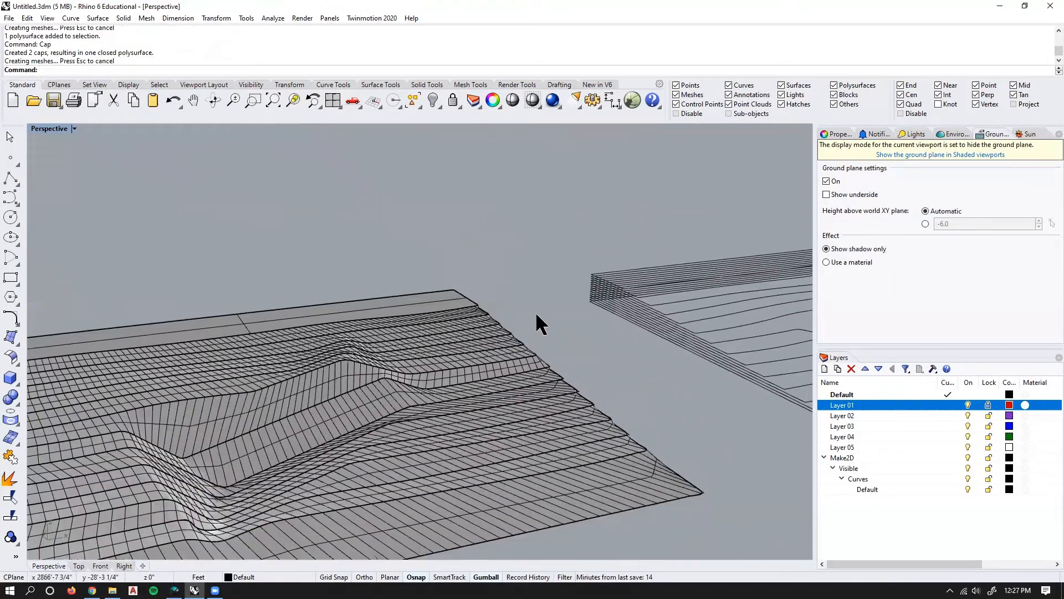
pyautogui.scroll(-4, 537, 315)
pyautogui.keyDown('shift'); pyautogui.moveTo(537, 315); pyautogui.dragTo(639, 310, button='right'); pyautogui.keyUp('shift')
pyautogui.keyDown('shift'); pyautogui.moveTo(474, 383); pyautogui.dragTo(391, 304, button='right'); pyautogui.keyUp('shift')
pyautogui.moveTo(481, 328)
pyautogui.mouseDown(button='right')
pyautogui.moveTo(488, 298)
pyautogui.moveTo(493, 324)
pyautogui.mouseUp(button='right')
pyautogui.scroll(2, 496, 304)
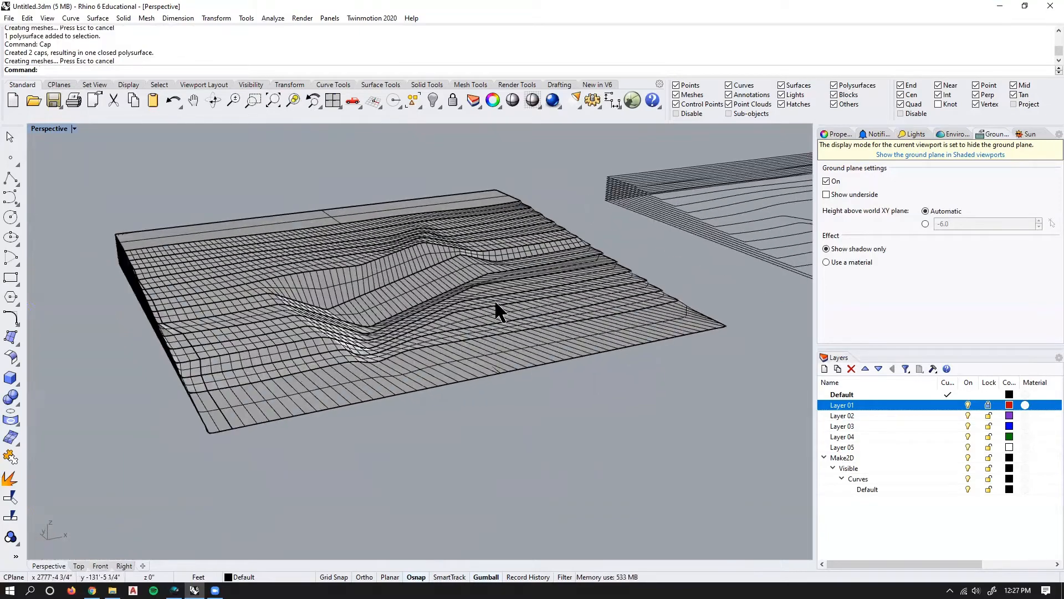
pyautogui.click(74, 129)
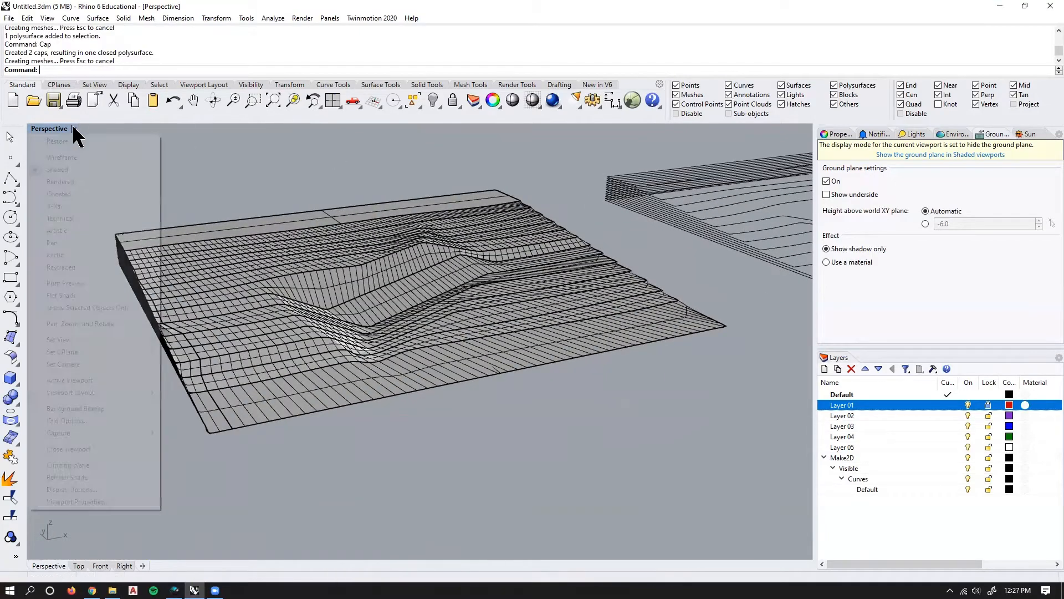
pyautogui.click(61, 180)
pyautogui.moveTo(241, 252); pyautogui.dragTo(348, 284, button='right')
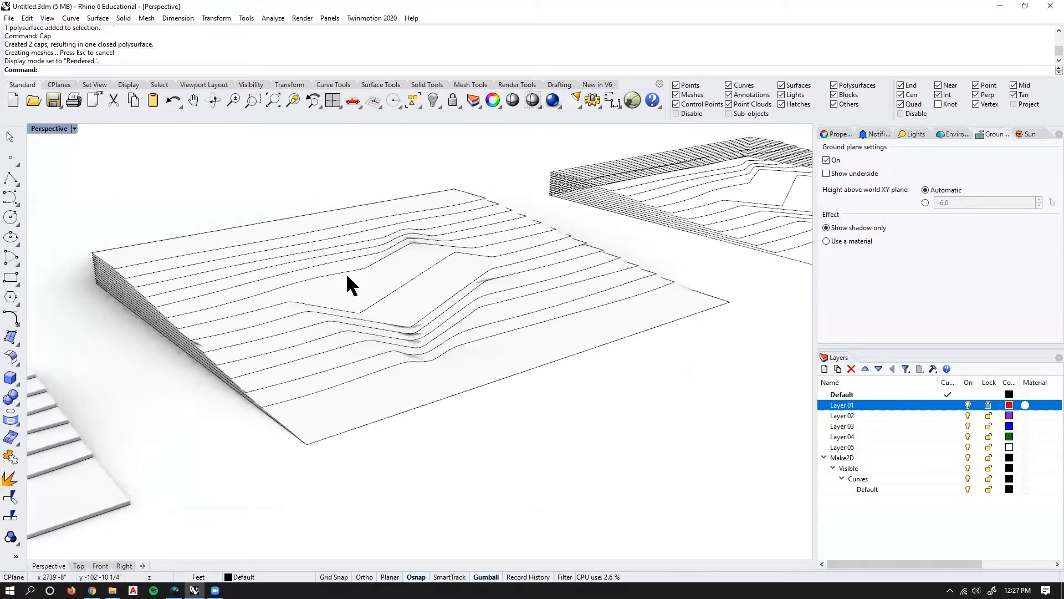
# Switch the perspective view back to Shaded display mode.
pyautogui.scroll(-5, 573, 267)
pyautogui.scroll(8, 565, 231)
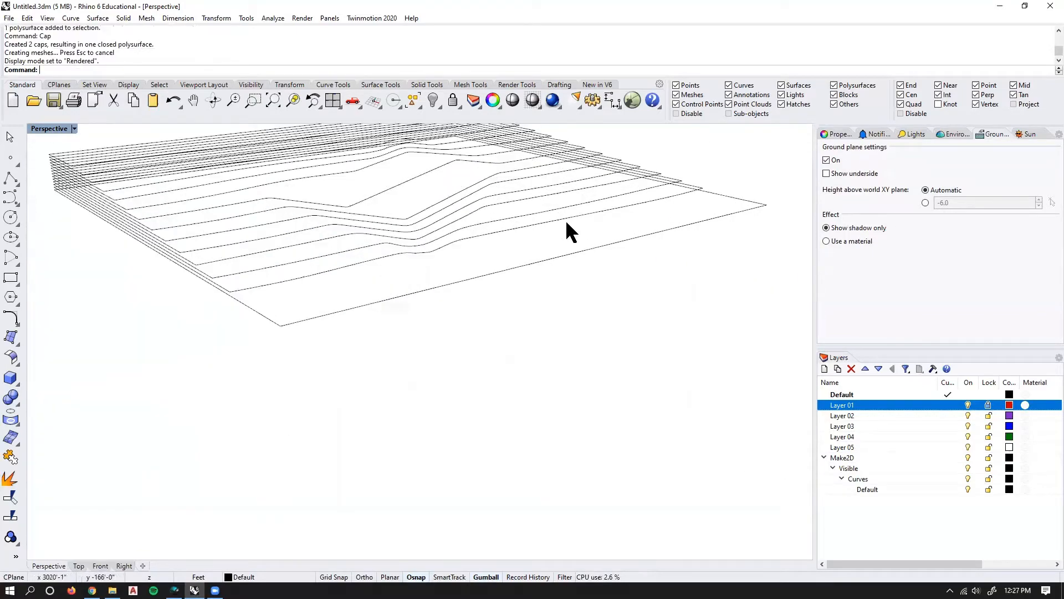
pyautogui.click(74, 129)
pyautogui.click(77, 170)
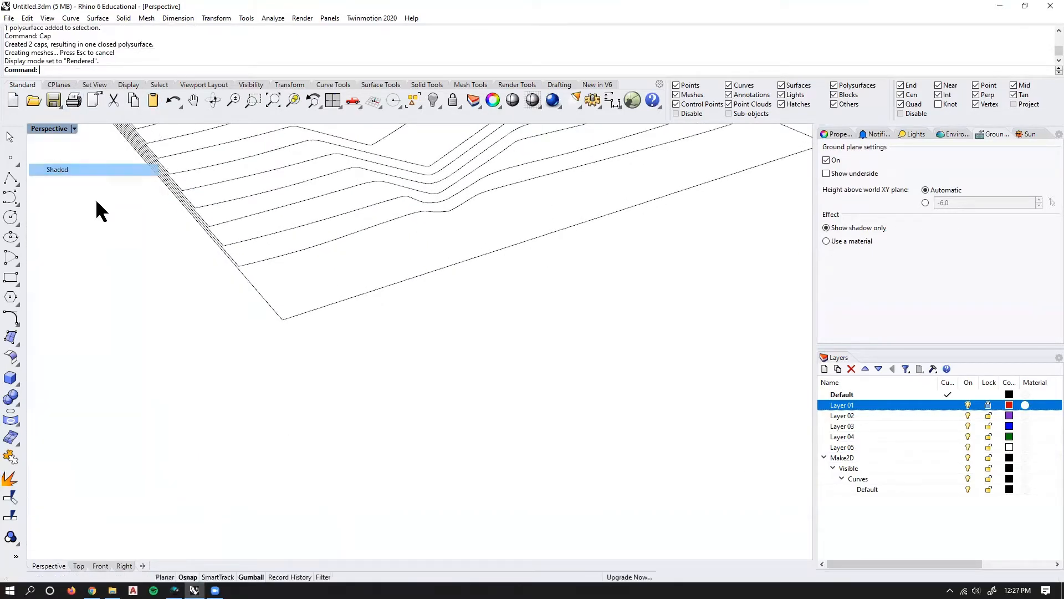
# Try a Patch surface over the copied closed contour outlines with 50 U and V spans and stiffness 0.1, and undo it.
pyautogui.scroll(-9, 355, 266)
pyautogui.scroll(7, 406, 227)
pyautogui.moveTo(232, 423); pyautogui.dragTo(210, 442)
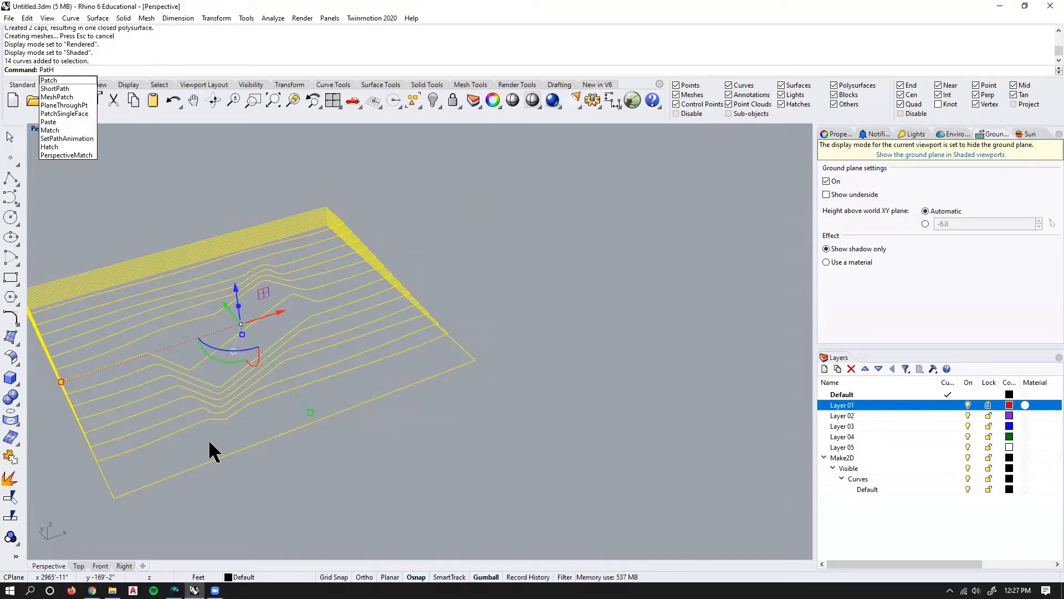
pyautogui.press('BackSpace')
pyautogui.write('ch')
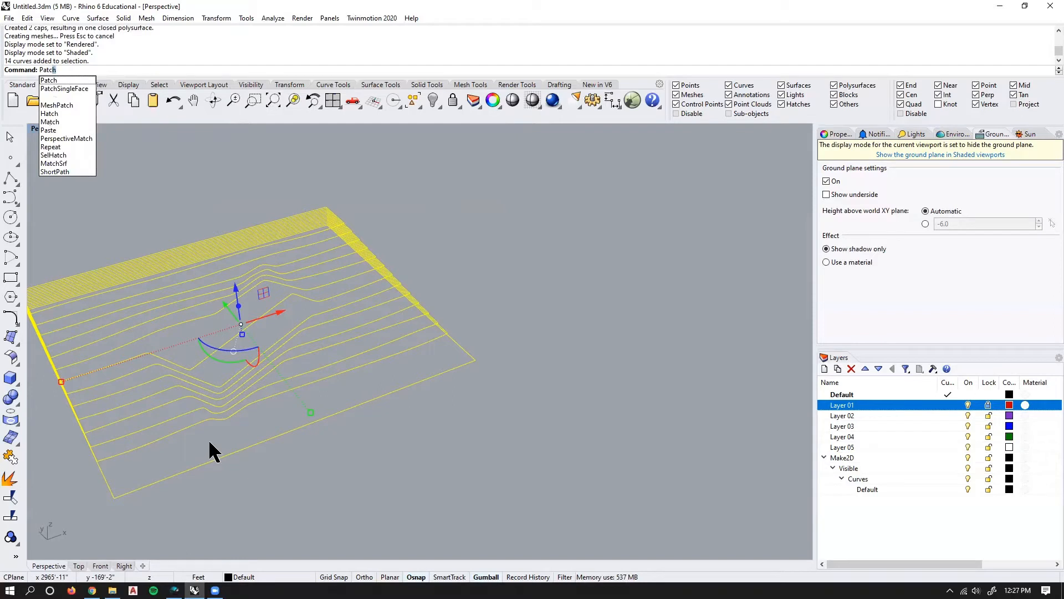
pyautogui.press('Return')
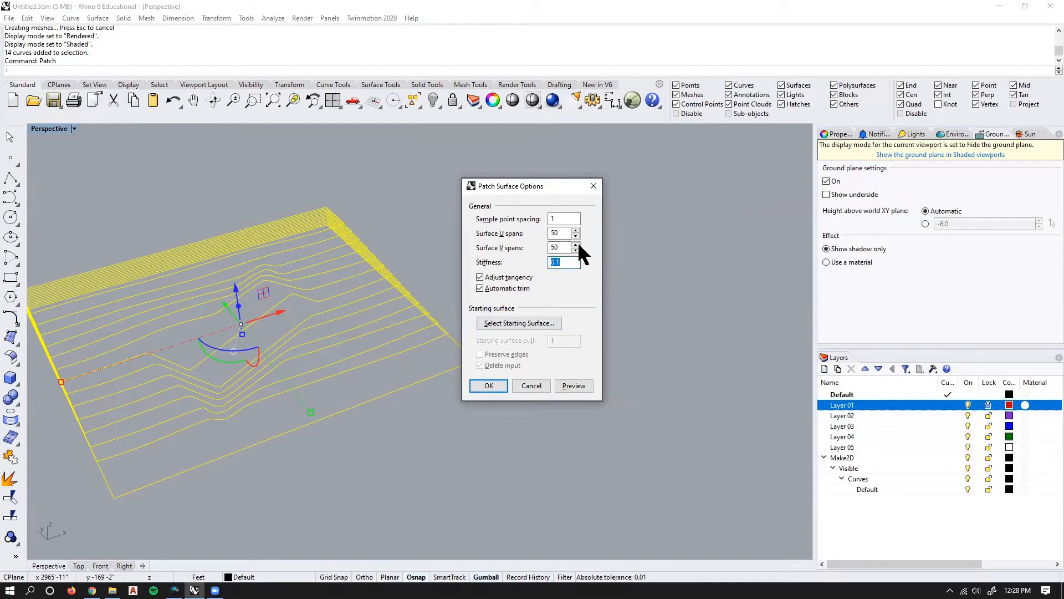
pyautogui.doubleClick(557, 233)
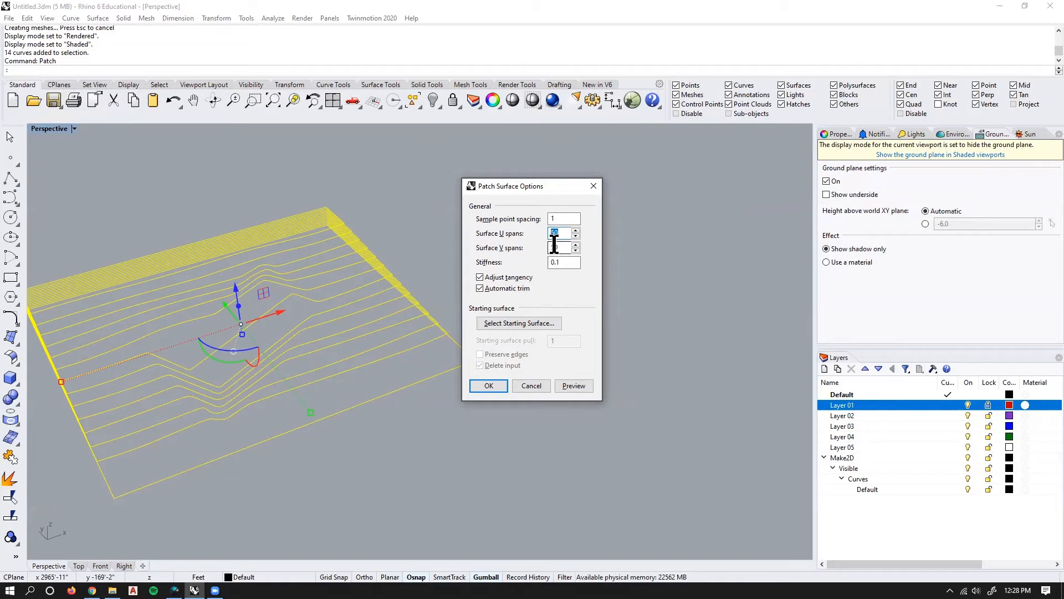
pyautogui.click(489, 386)
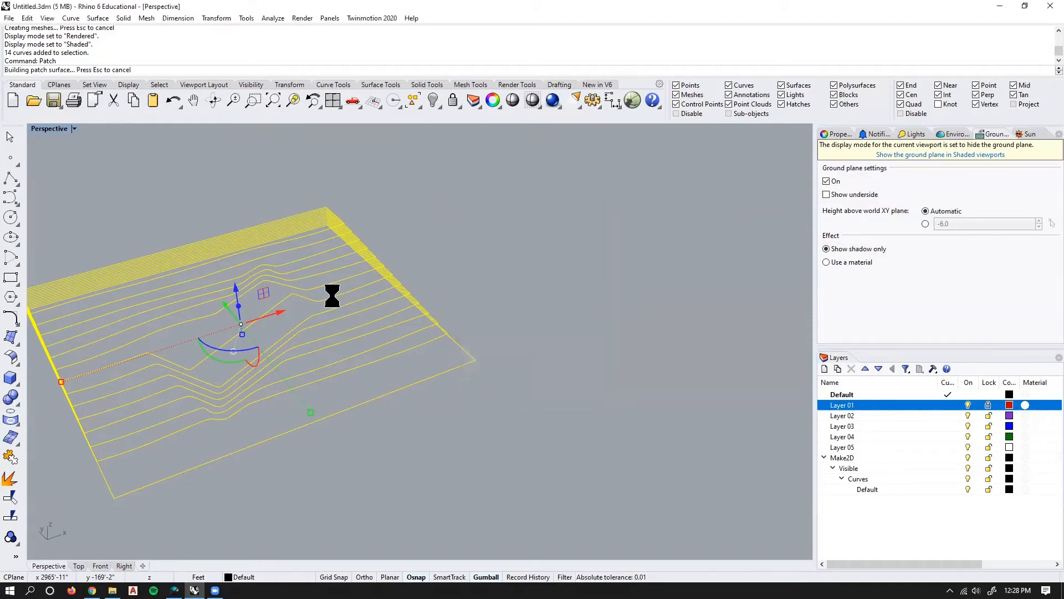
pyautogui.moveTo(382, 323); pyautogui.dragTo(381, 359, button='right')
pyautogui.hotkey('ctrl', 'z')
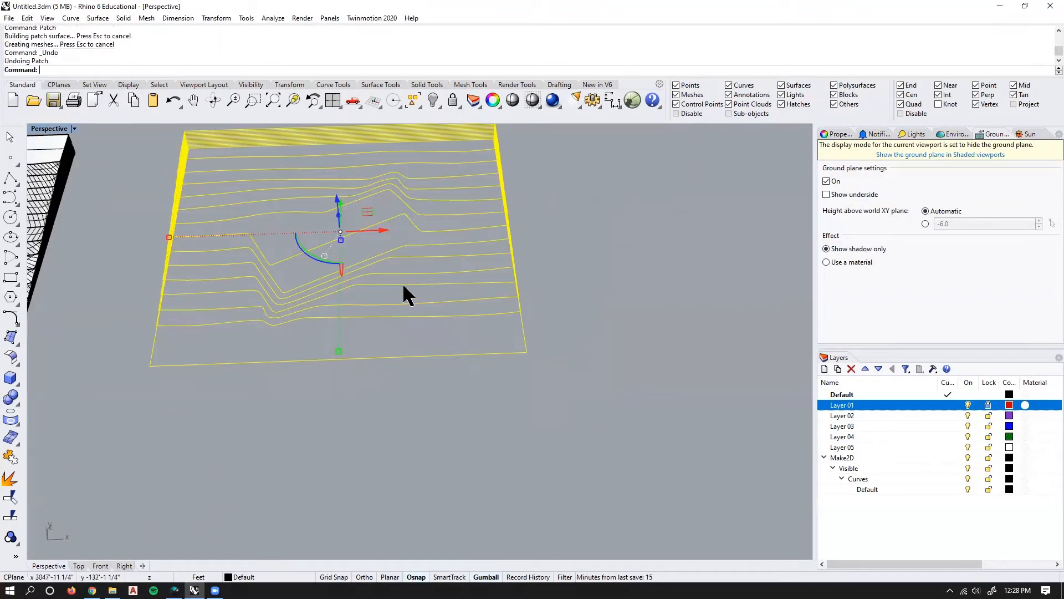
# Try the Patch over the closed contour outlines again with stiffness 1, inspect it and undo it.
pyautogui.press('Return')
pyautogui.click(565, 263)
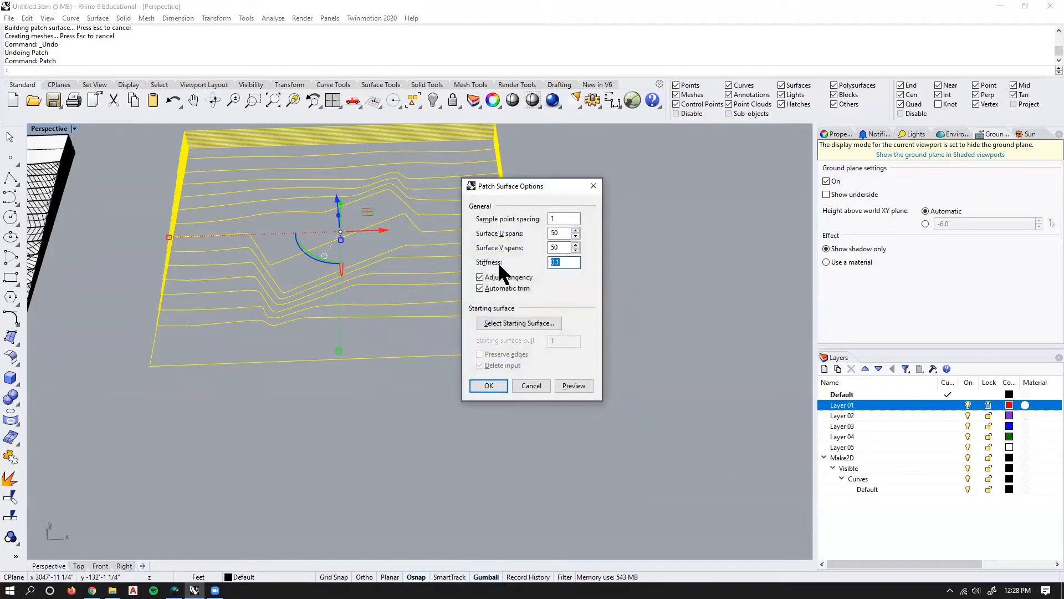
pyautogui.write('1')
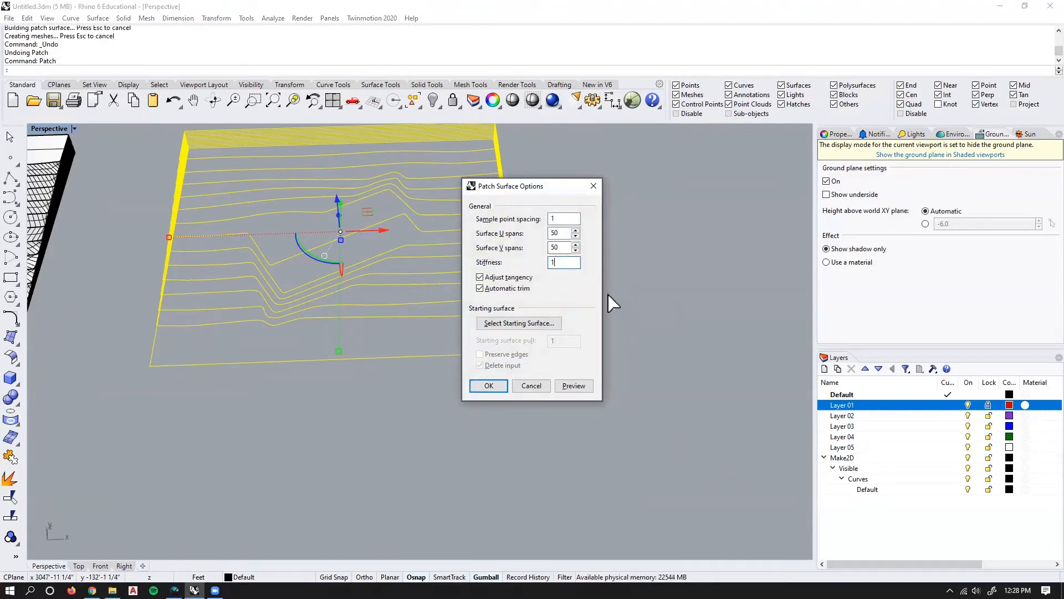
pyautogui.click(489, 386)
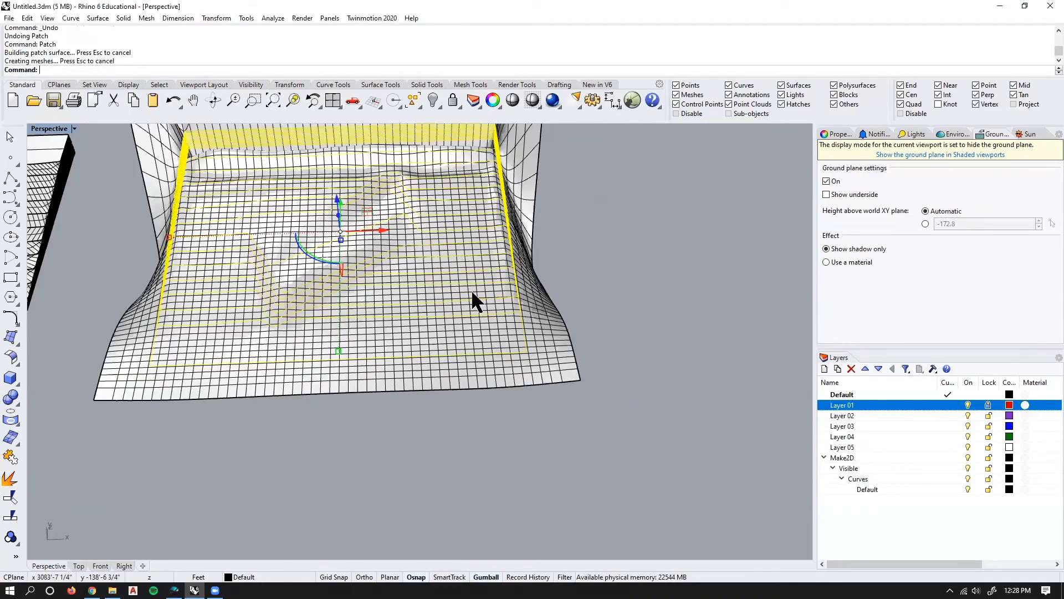
pyautogui.moveTo(475, 301); pyautogui.dragTo(384, 304, button='right')
pyautogui.press('Escape')
pyautogui.scroll(4, 406, 247)
pyautogui.scroll(-5, 503, 303)
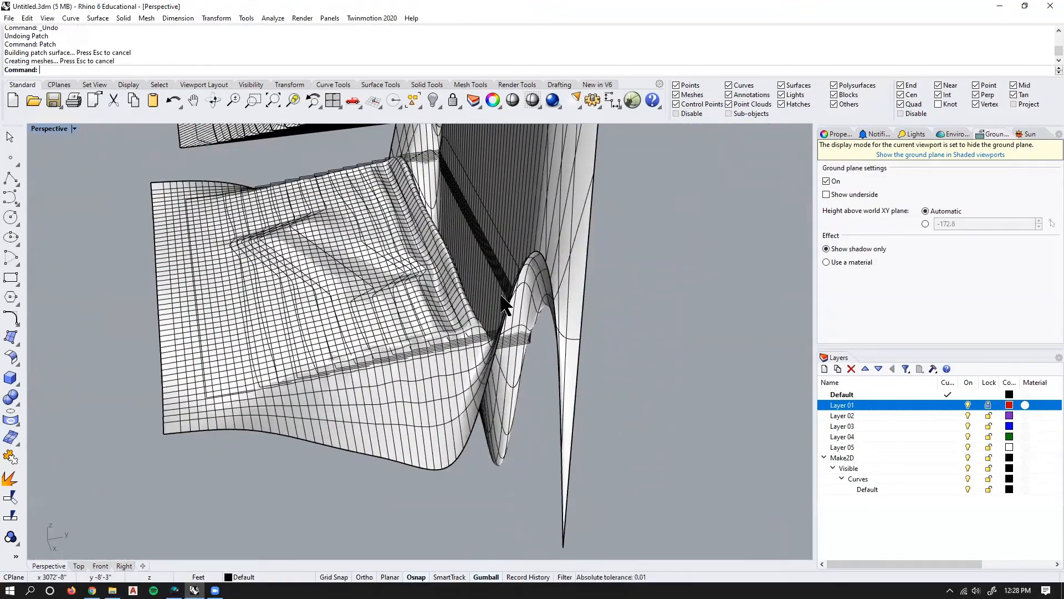
pyautogui.hotkey('ctrl', 'z')
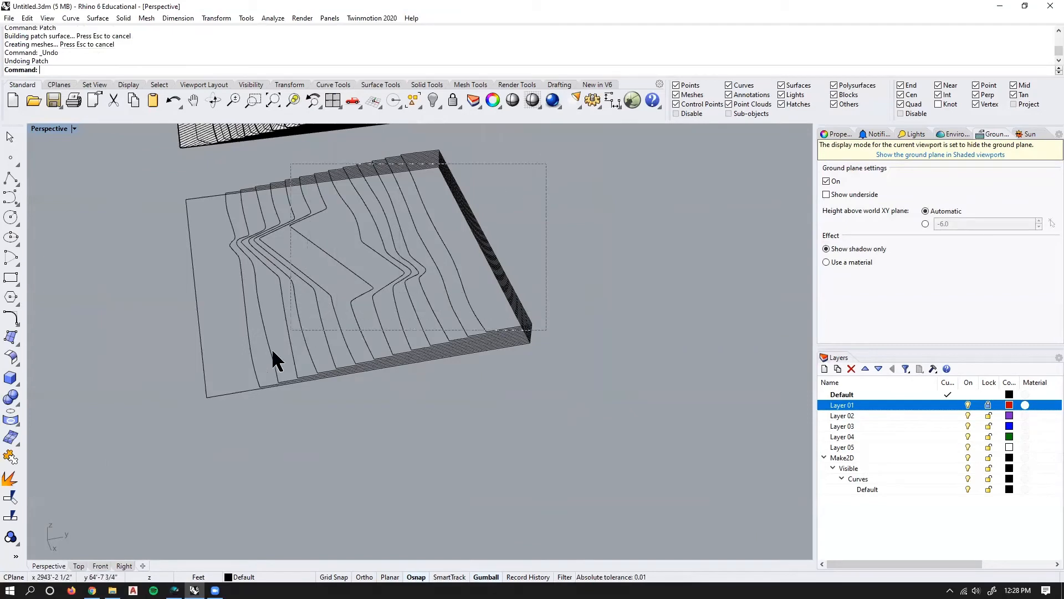
# Try another Patch over the closed contour outlines with a much higher stiffness, inspect it and undo it.
pyautogui.moveTo(272, 348); pyautogui.dragTo(267, 354)
pyautogui.press('Return')
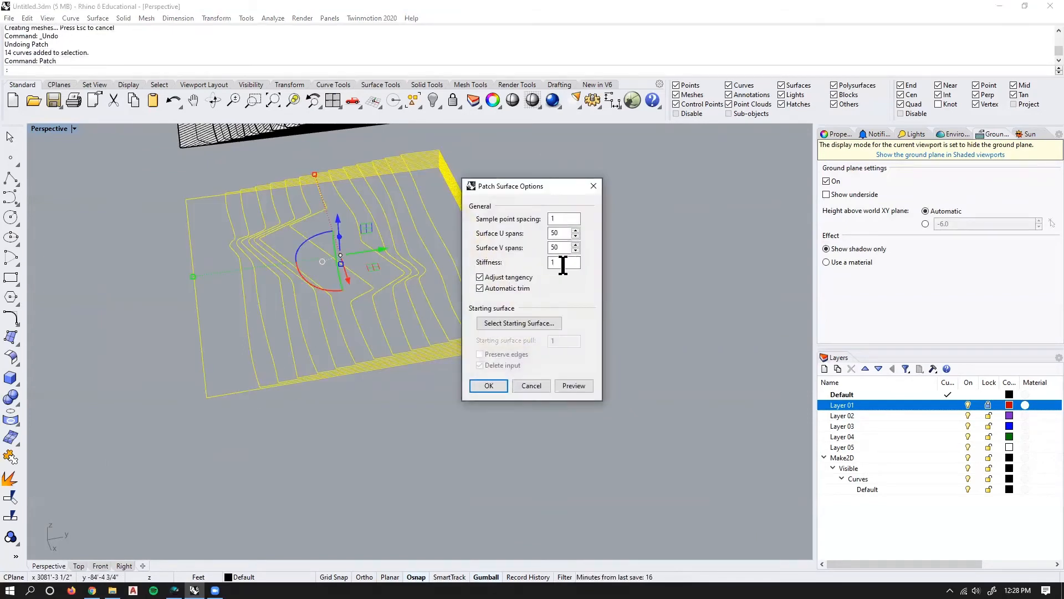
pyautogui.write('50')
pyautogui.press('Return')
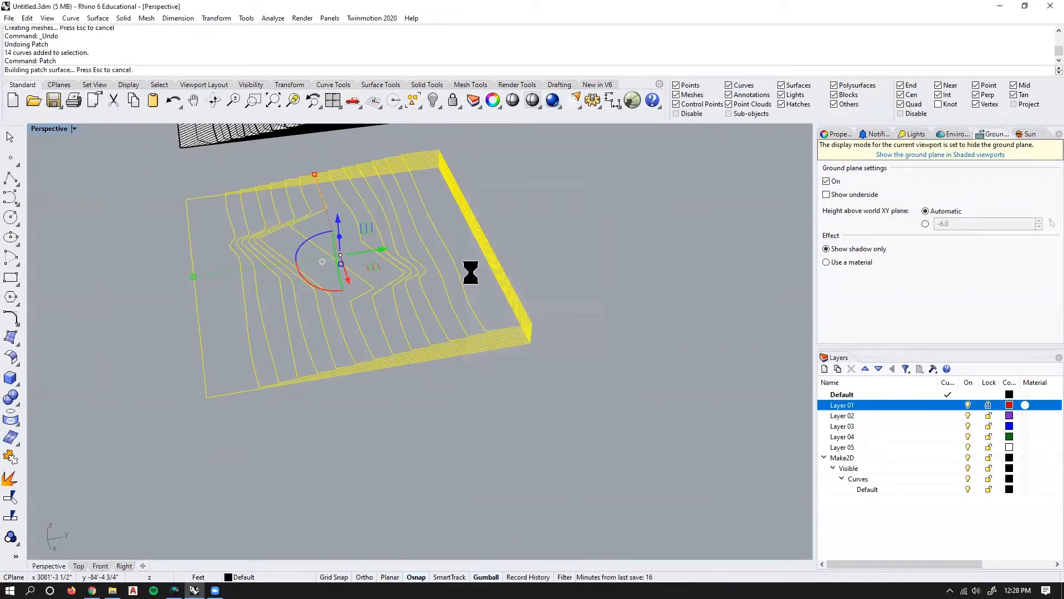
pyautogui.scroll(4, 450, 278)
pyautogui.scroll(-3, 483, 286)
pyautogui.press('Escape')
pyautogui.scroll(4, 441, 251)
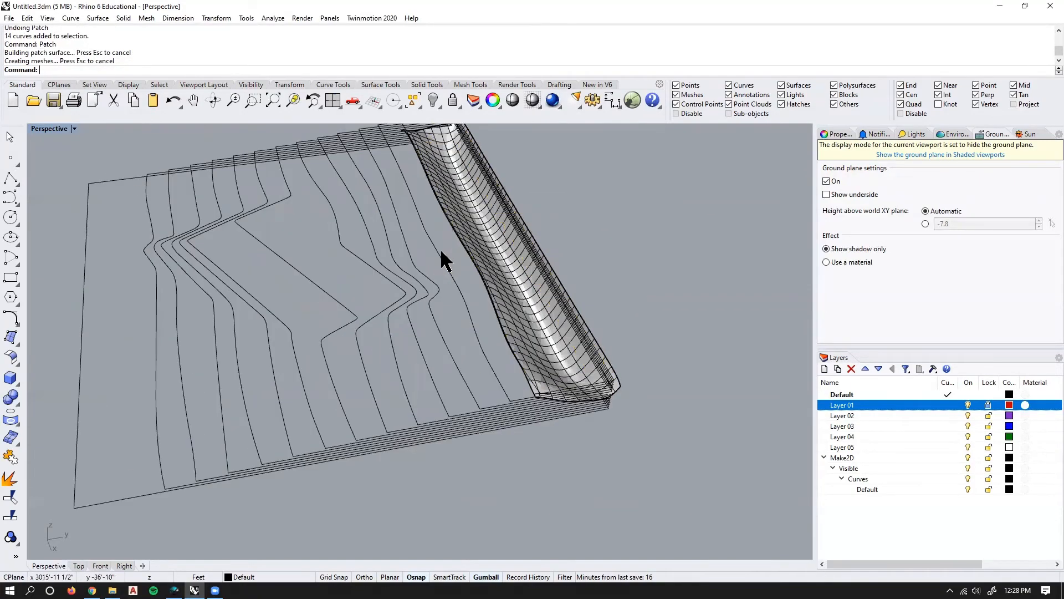
pyautogui.moveTo(448, 283); pyautogui.dragTo(428, 305, button='right')
pyautogui.scroll(-3, 438, 266)
pyautogui.hotkey('ctrl', 'z')
pyautogui.press('Return')
pyautogui.scroll(-5, 450, 322)
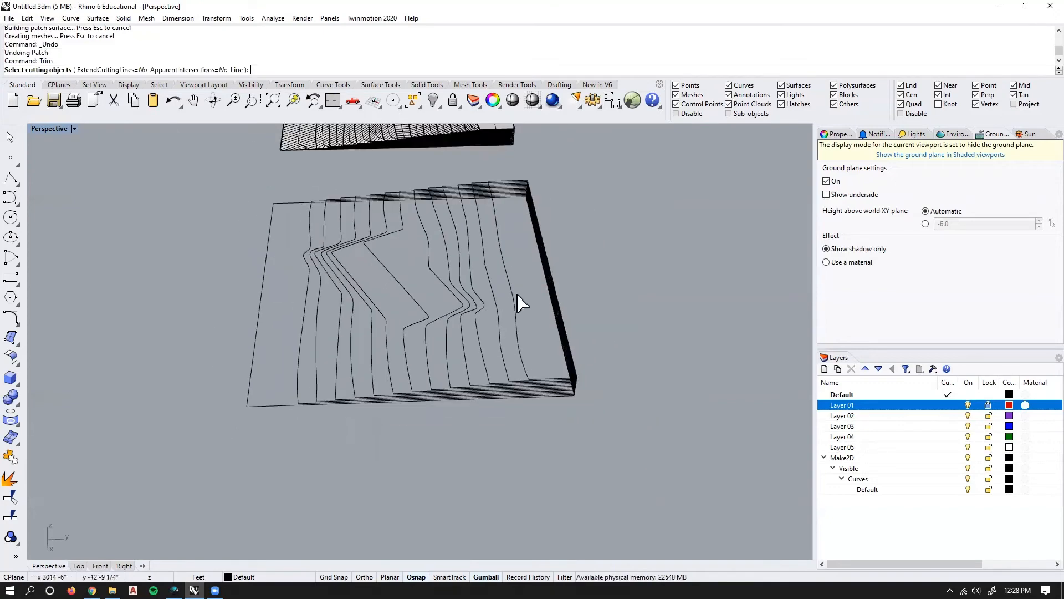
pyautogui.press('Escape')
# Explode the copied closed contour outlines into separate segments.
pyautogui.moveTo(520, 240); pyautogui.dragTo(205, 341)
pyautogui.write('explode')
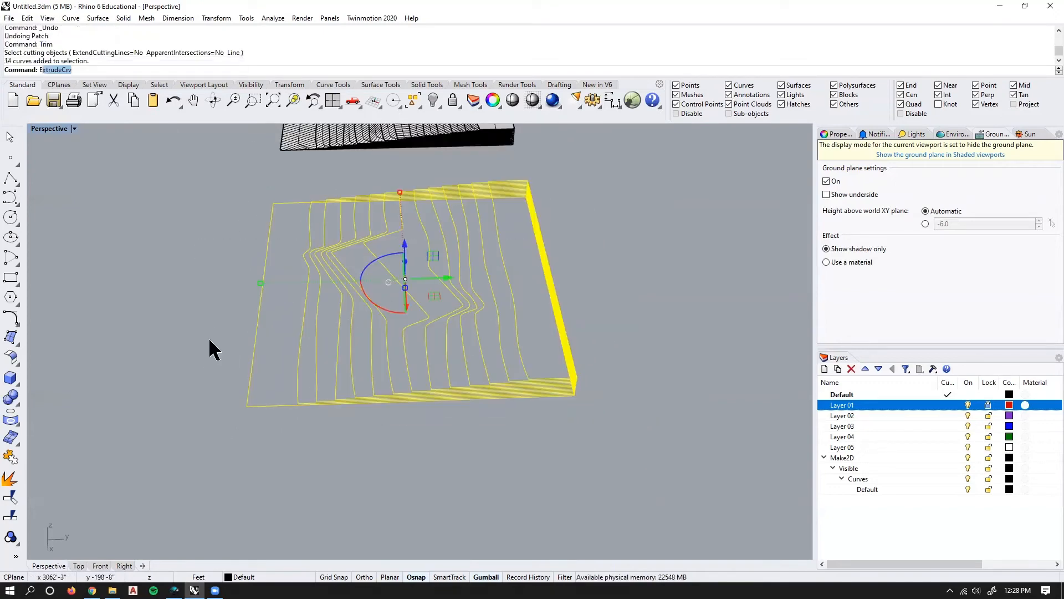
pyautogui.press('Return')
pyautogui.press('Escape')
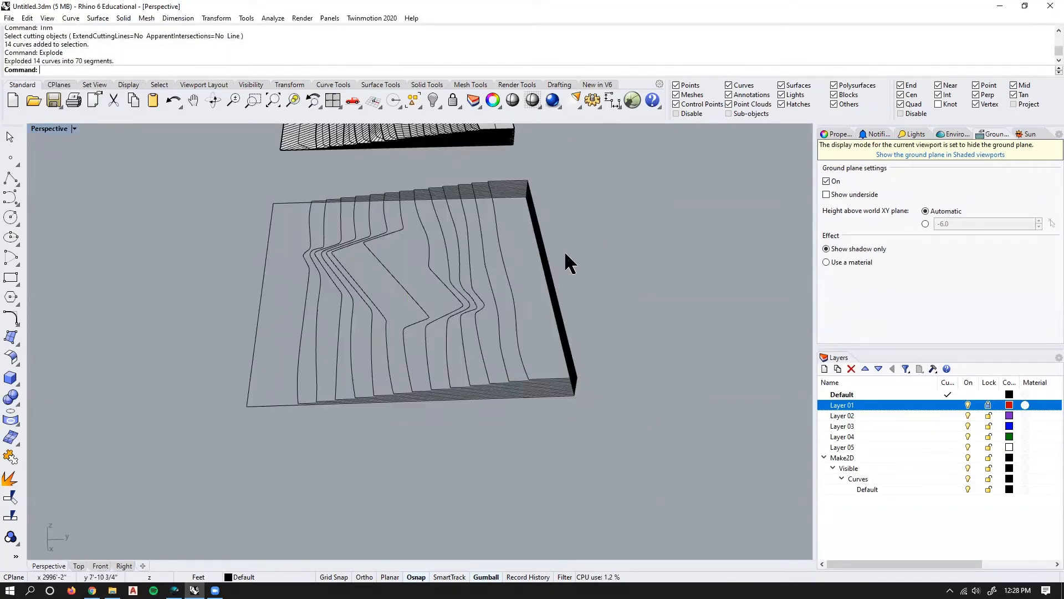
# Delete the straight side and back boundary segments of the exploded outlines, keeping only the contour lines.
pyautogui.moveTo(565, 251); pyautogui.dragTo(549, 423)
pyautogui.press('Delete')
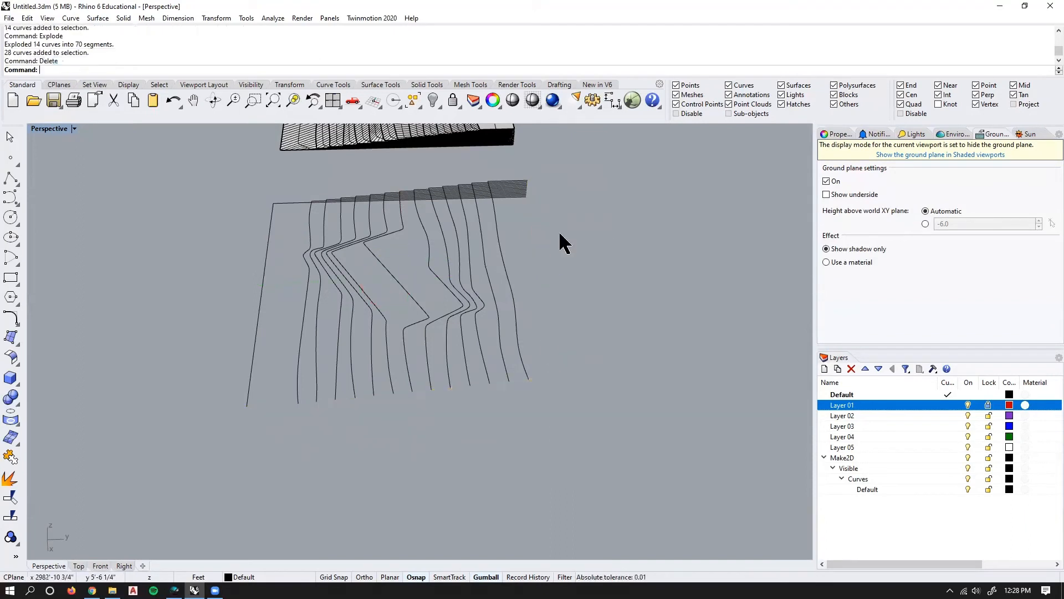
pyautogui.moveTo(571, 157); pyautogui.dragTo(515, 207)
pyautogui.press('Delete')
# Select all the remaining contour segments and join them into open contour curves.
pyautogui.moveTo(575, 226); pyautogui.dragTo(214, 421)
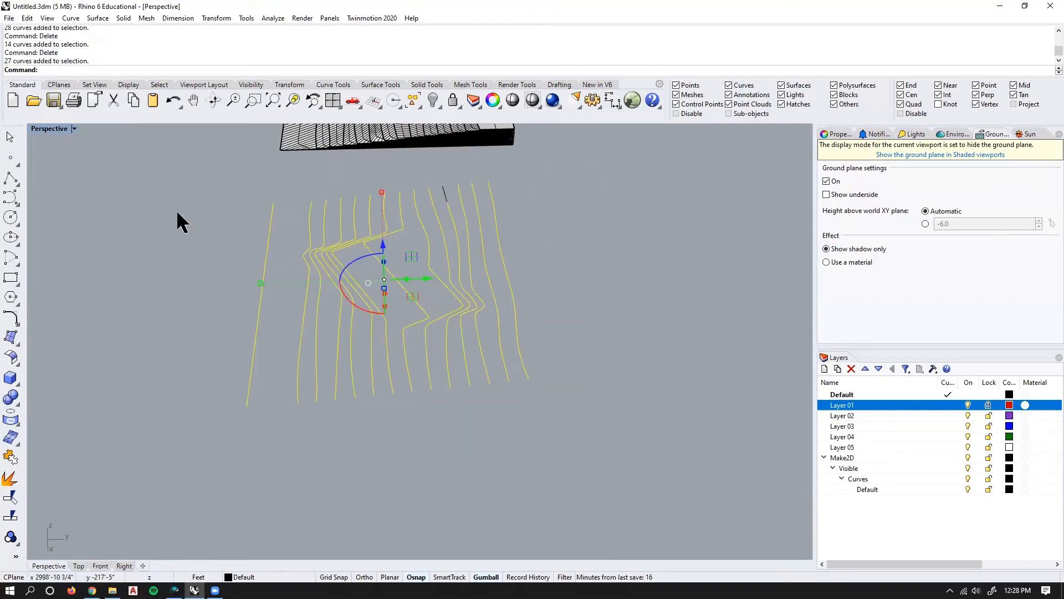
pyautogui.moveTo(178, 180); pyautogui.dragTo(603, 489)
pyautogui.moveTo(604, 380); pyautogui.dragTo(449, 167)
pyautogui.write('j')
pyautogui.press('Return')
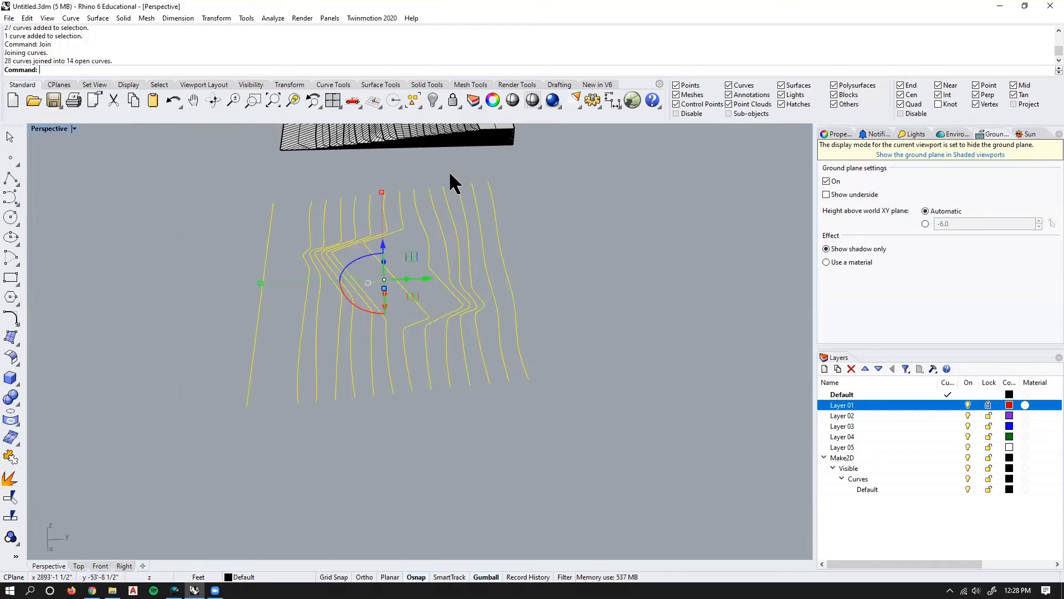
# Create a Patch surface over the joined open contours with 50 U and V spans, keeping the last stiffness setting.
pyautogui.moveTo(449, 171); pyautogui.dragTo(391, 176, button='right')
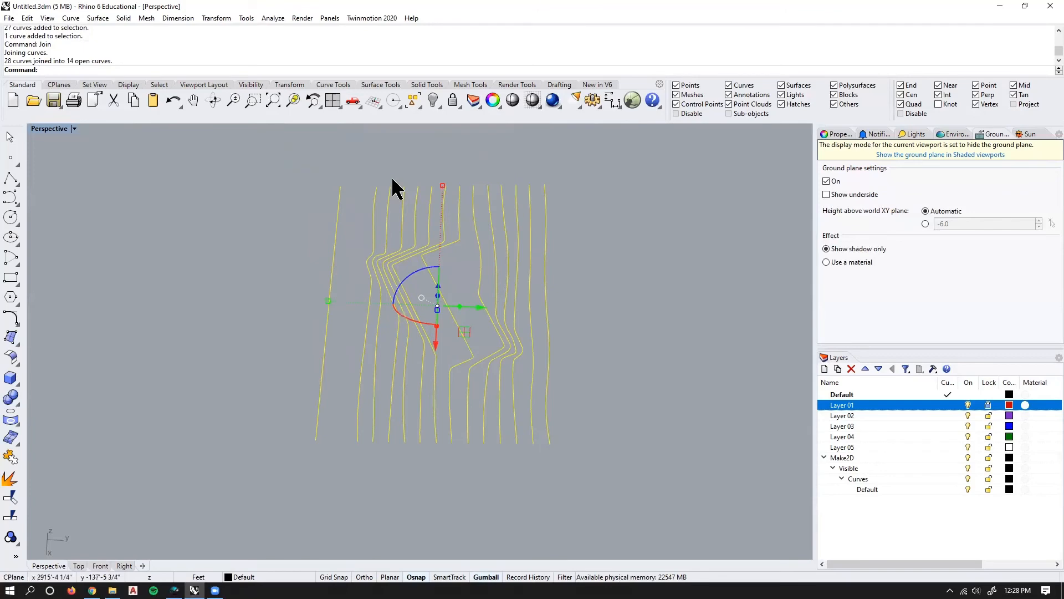
pyautogui.write('patch')
pyautogui.press('Return')
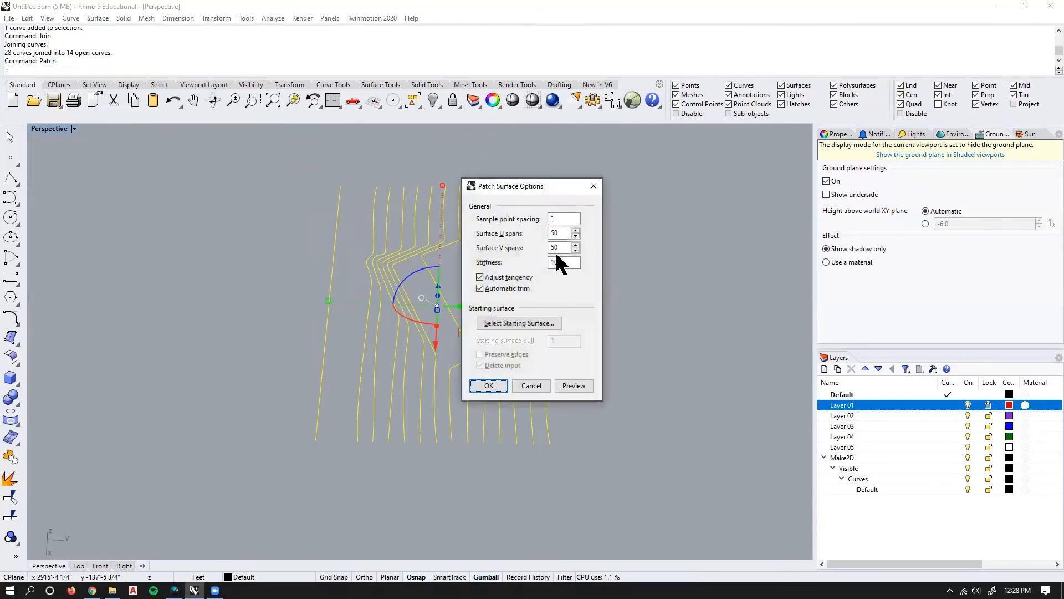
pyautogui.click(495, 389)
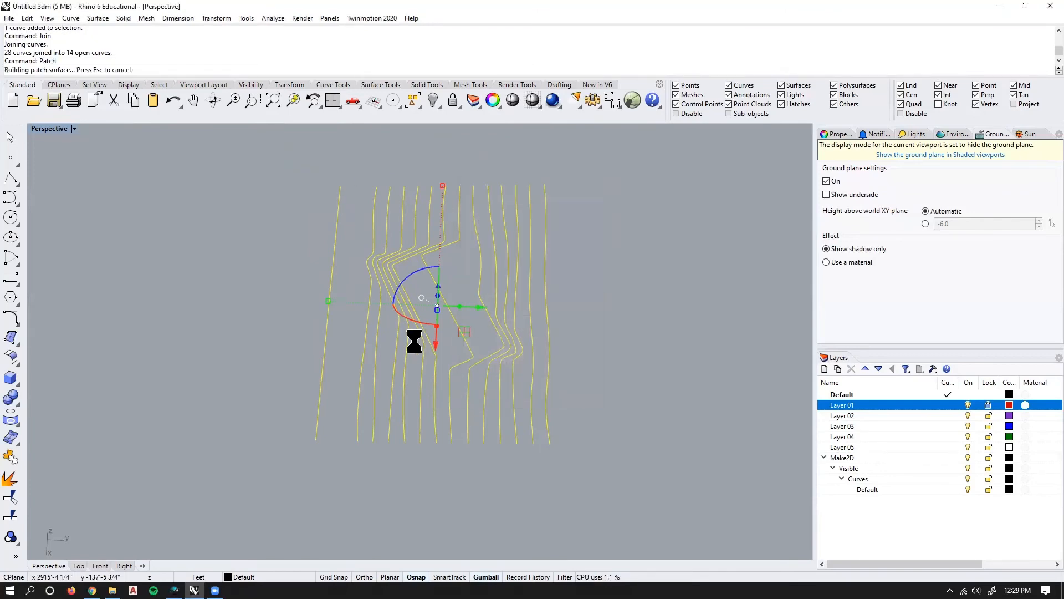
pyautogui.moveTo(387, 311); pyautogui.dragTo(607, 244, button='right')
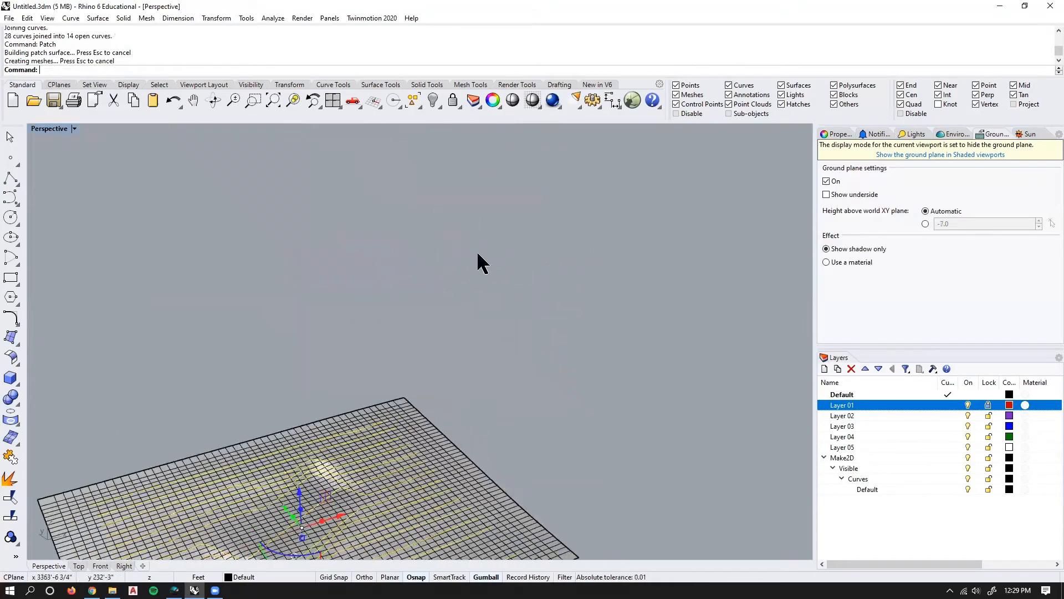
pyautogui.scroll(-10, 477, 255)
pyautogui.scroll(11, 425, 272)
pyautogui.moveTo(423, 216)
pyautogui.mouseDown(button='right')
pyautogui.moveTo(410, 230)
pyautogui.moveTo(506, 233)
pyautogui.moveTo(439, 228)
pyautogui.mouseUp(button='right')
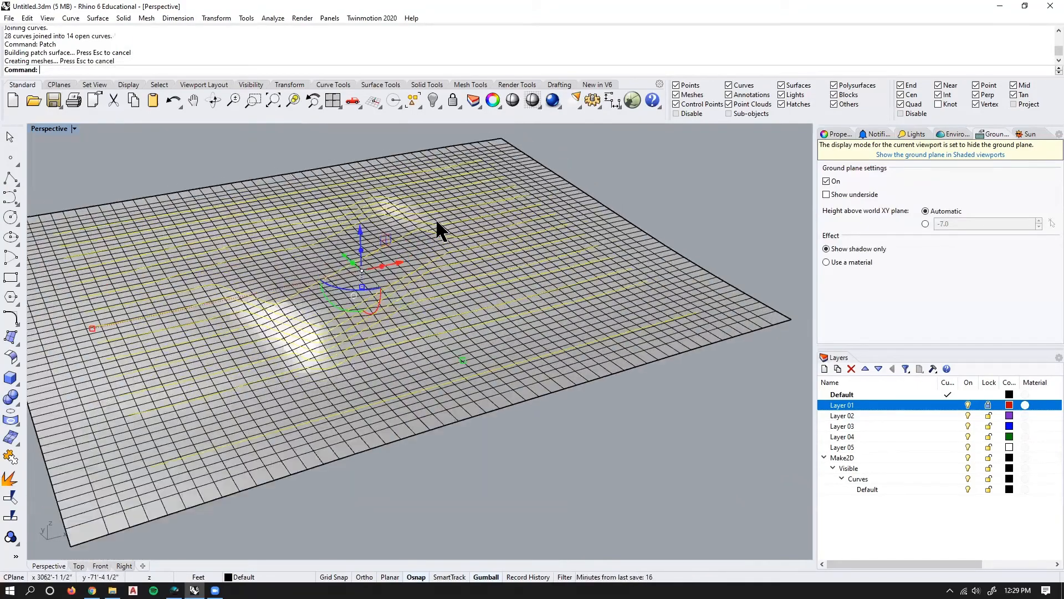
# Check the patched terrain in Rendered display mode, switch back to Shaded, and compare it with the neighbouring lofted terrain.
pyautogui.click(73, 129)
pyautogui.click(72, 182)
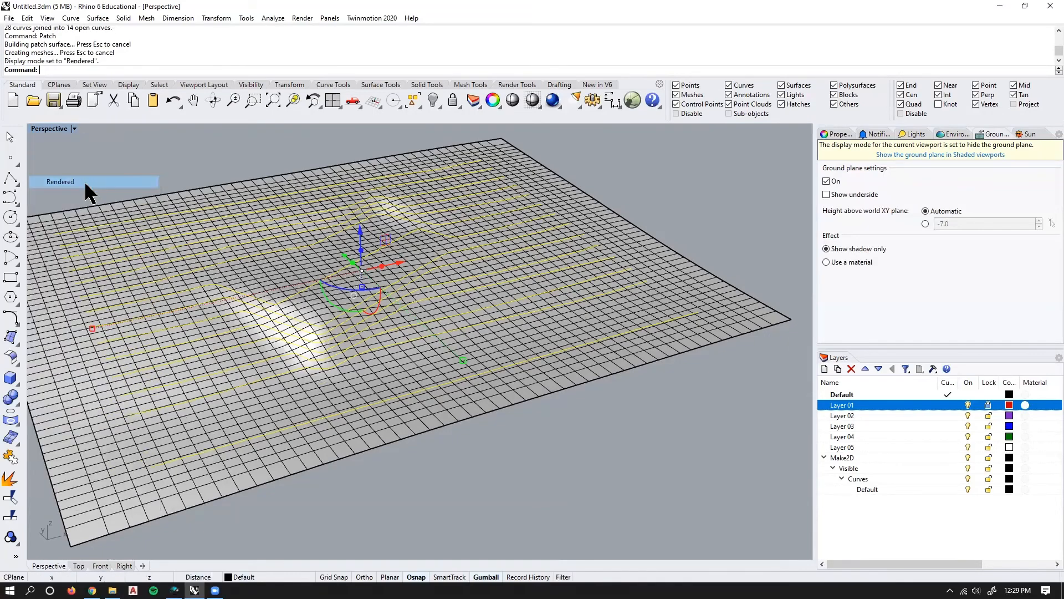
pyautogui.moveTo(364, 295); pyautogui.dragTo(438, 239, button='right')
pyautogui.click(73, 128)
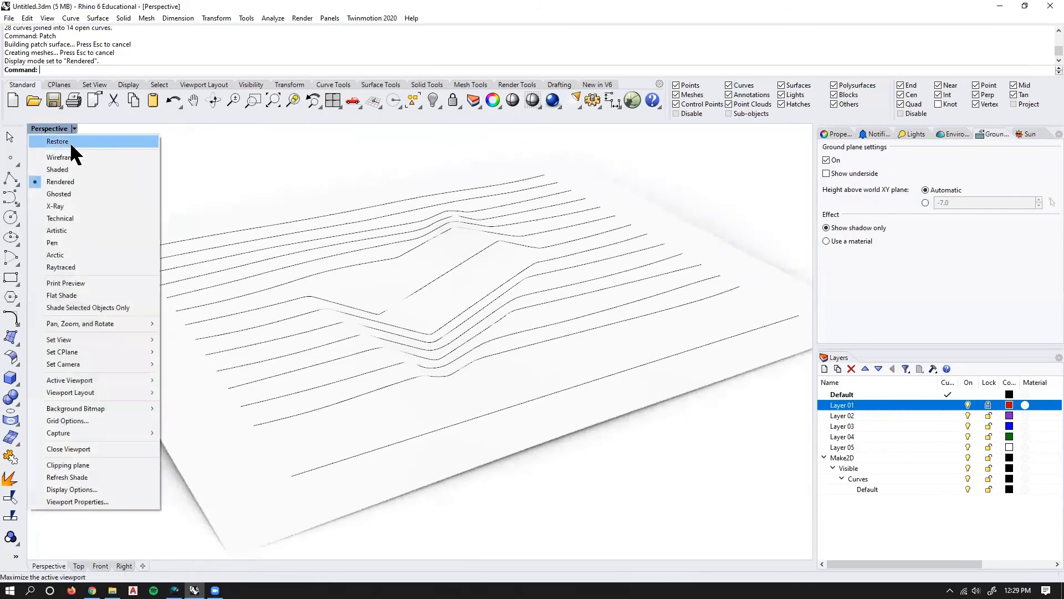
pyautogui.click(58, 169)
pyautogui.scroll(-3, 430, 247)
pyautogui.moveTo(442, 259); pyautogui.dragTo(721, 328, button='right')
pyautogui.moveTo(520, 277); pyautogui.dragTo(606, 258, button='right')
pyautogui.scroll(5, 606, 256)
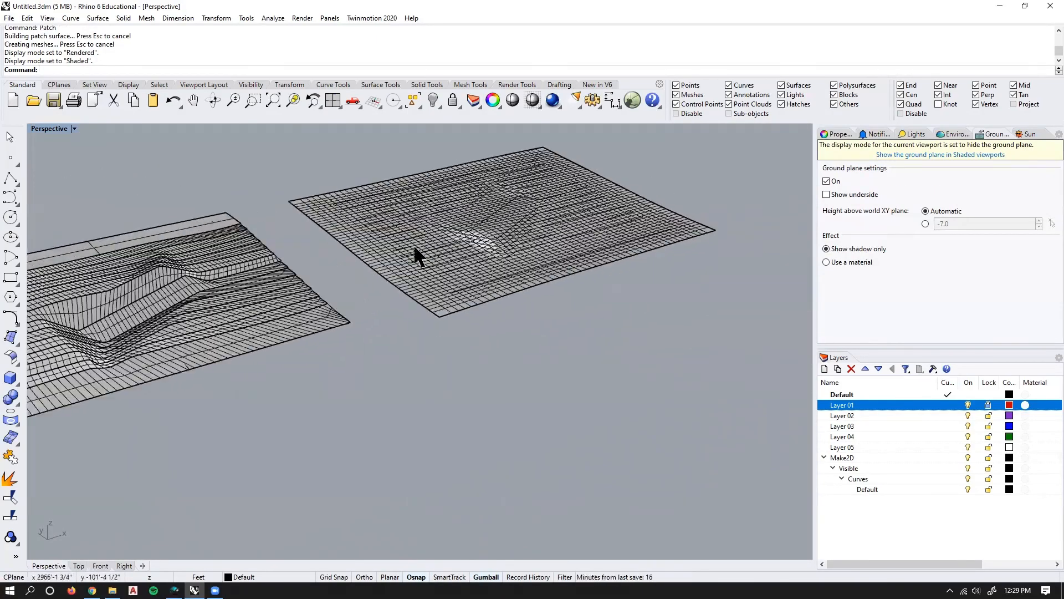